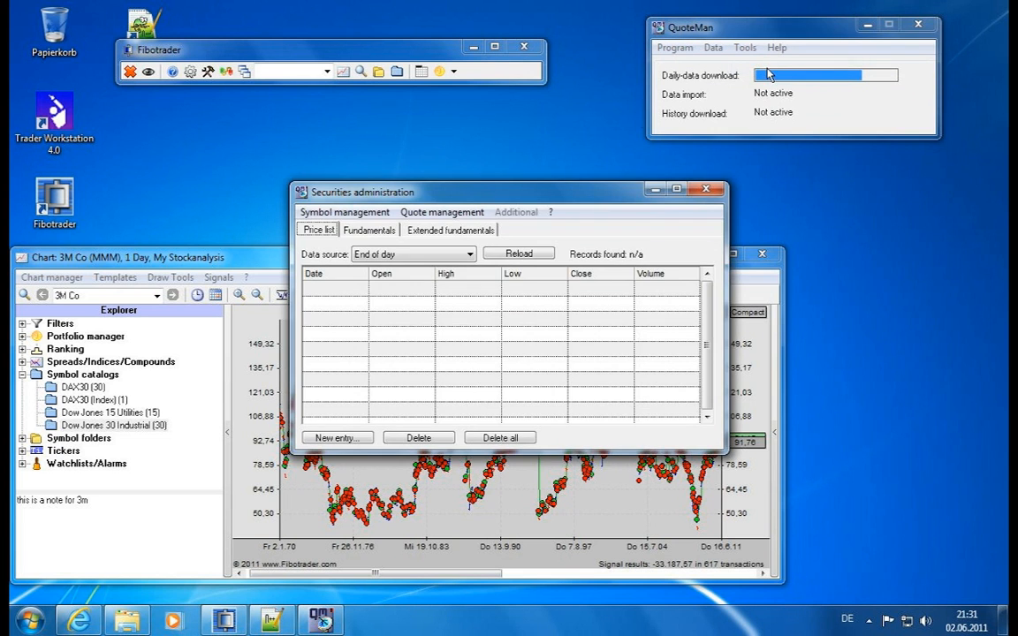
# Enlarge the Securities administration window and load 3M Co from the last used symbols.
pyautogui.moveTo(535, 218); pyautogui.dragTo(590, 143)
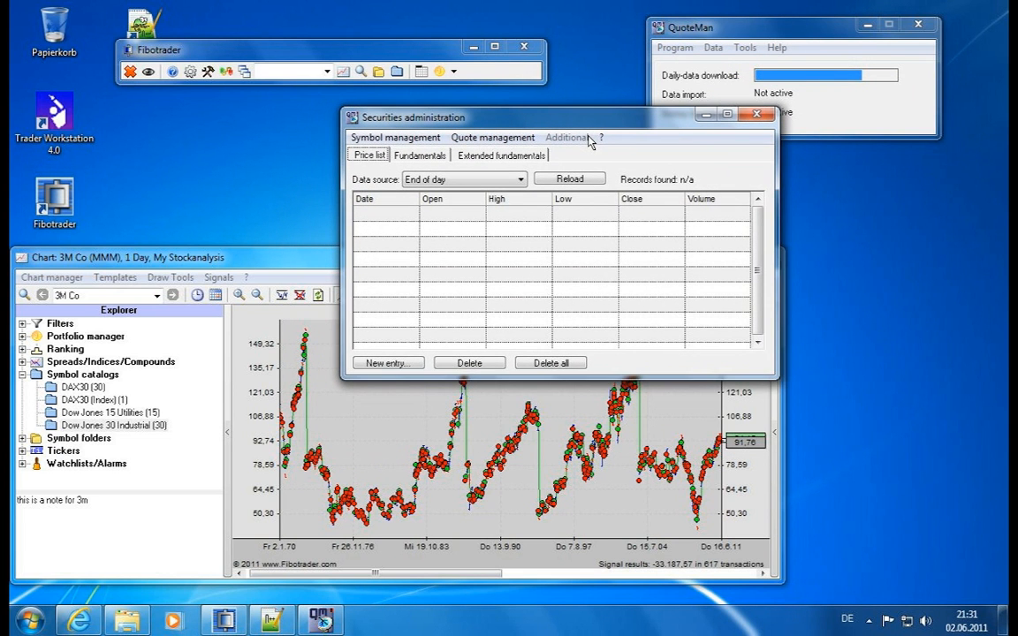
pyautogui.moveTo(781, 380); pyautogui.dragTo(963, 439)
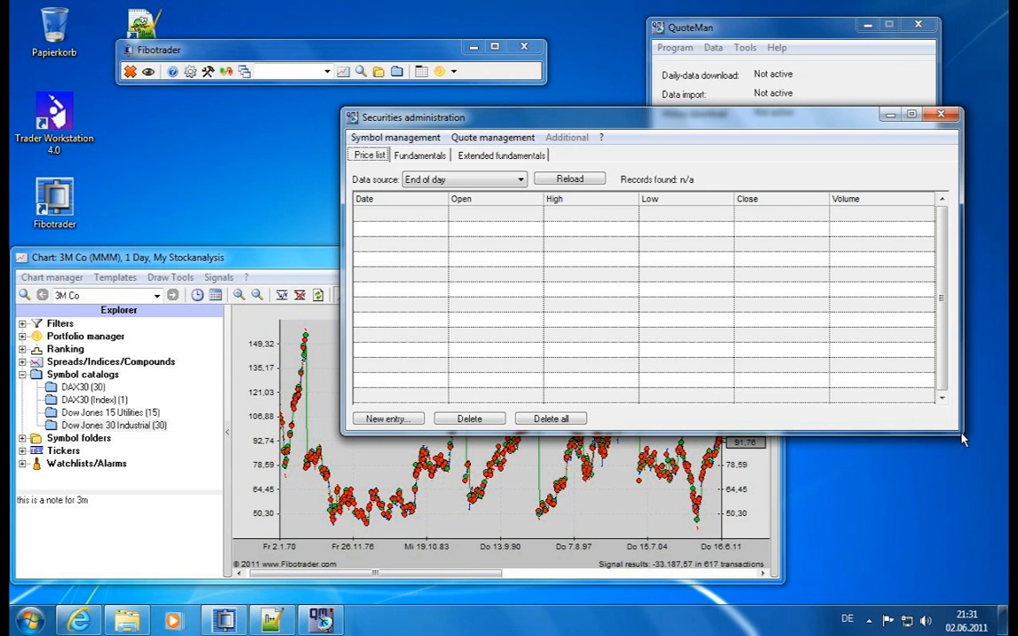
pyautogui.click(394, 138)
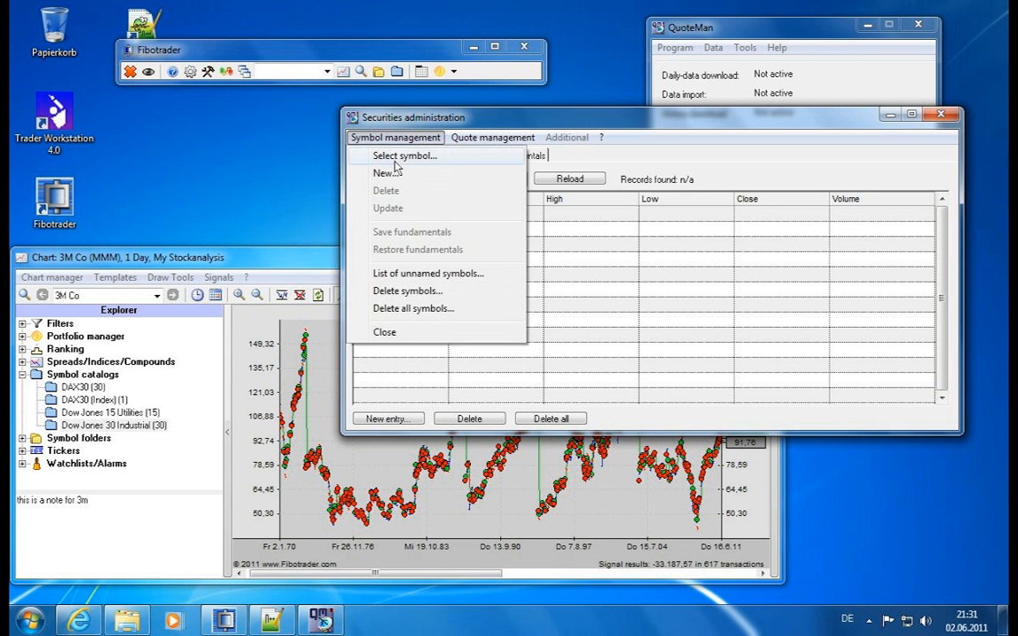
pyautogui.click(395, 159)
pyautogui.click(329, 203)
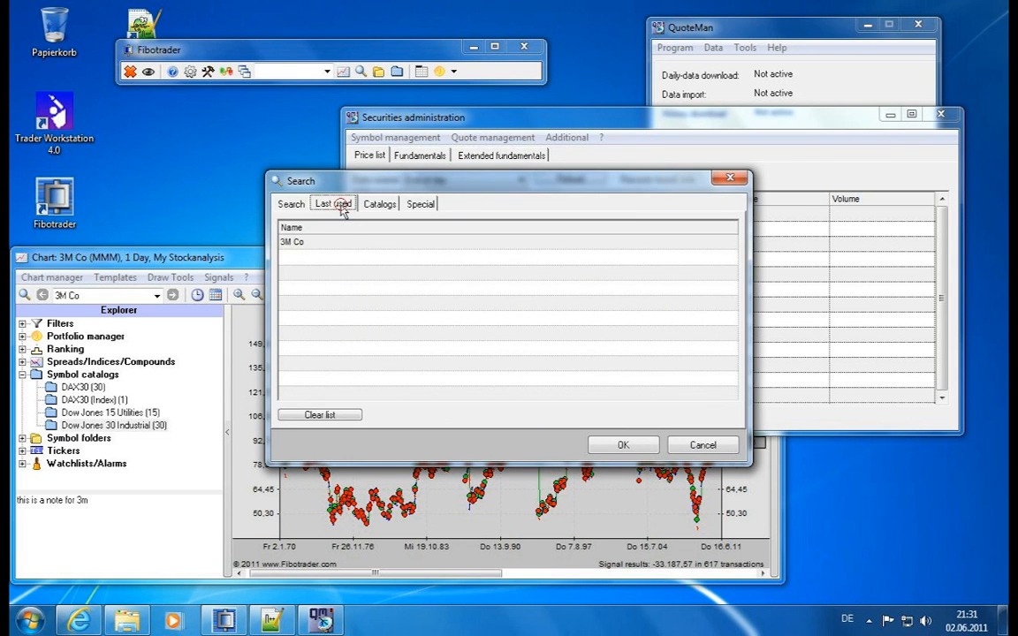
pyautogui.doubleClick(340, 243)
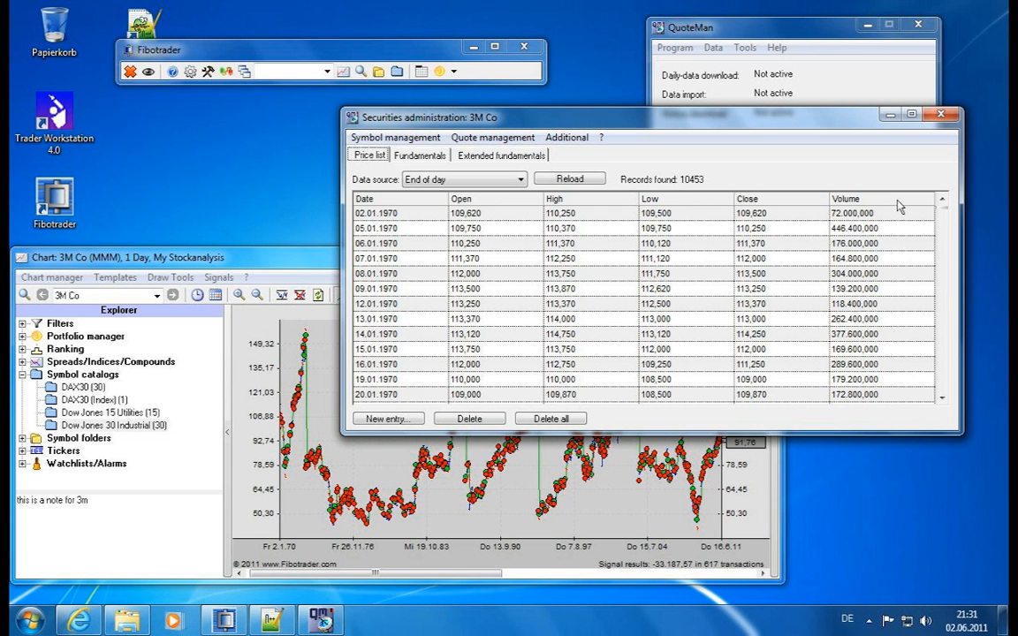
# Switch the 3M Co price list to Intraday quotes, reload it and look through the records.
pyautogui.moveTo(942, 212)
pyautogui.mouseDown()
pyautogui.moveTo(953, 333)
pyautogui.moveTo(941, 399)
pyautogui.moveTo(940, 200)
pyautogui.moveTo(931, 198)
pyautogui.mouseUp()
pyautogui.click(415, 179)
pyautogui.click(424, 201)
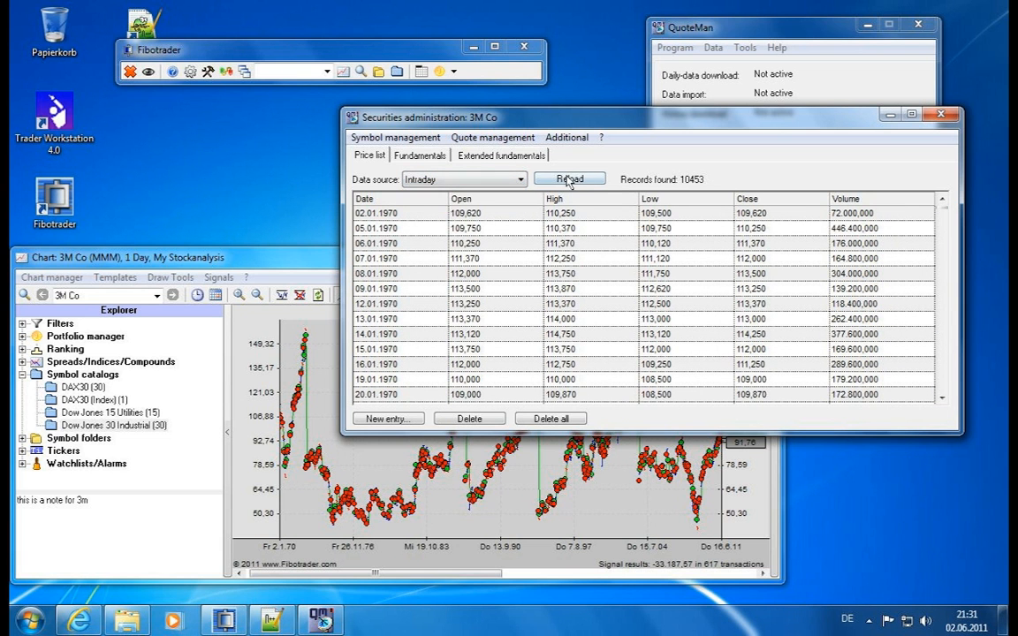
pyautogui.click(568, 181)
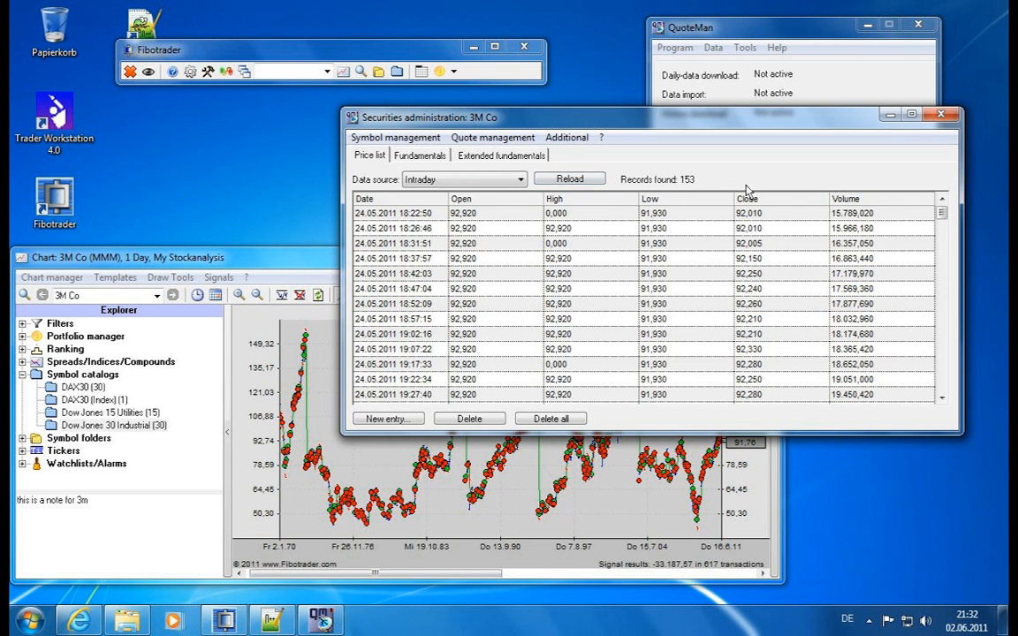
pyautogui.moveTo(942, 214)
pyautogui.mouseDown()
pyautogui.moveTo(943, 323)
pyautogui.moveTo(955, 214)
pyautogui.moveTo(941, 399)
pyautogui.moveTo(942, 206)
pyautogui.mouseUp()
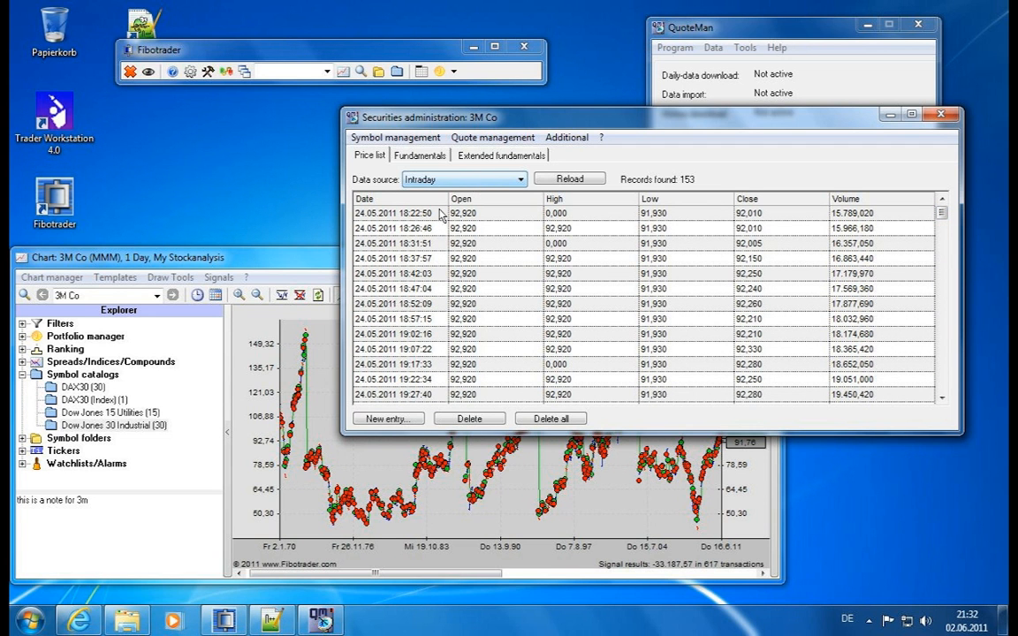
# Set the price list's data source to End of day and reload the quotes.
pyautogui.click(464, 179)
pyautogui.click(455, 202)
pyautogui.click(570, 180)
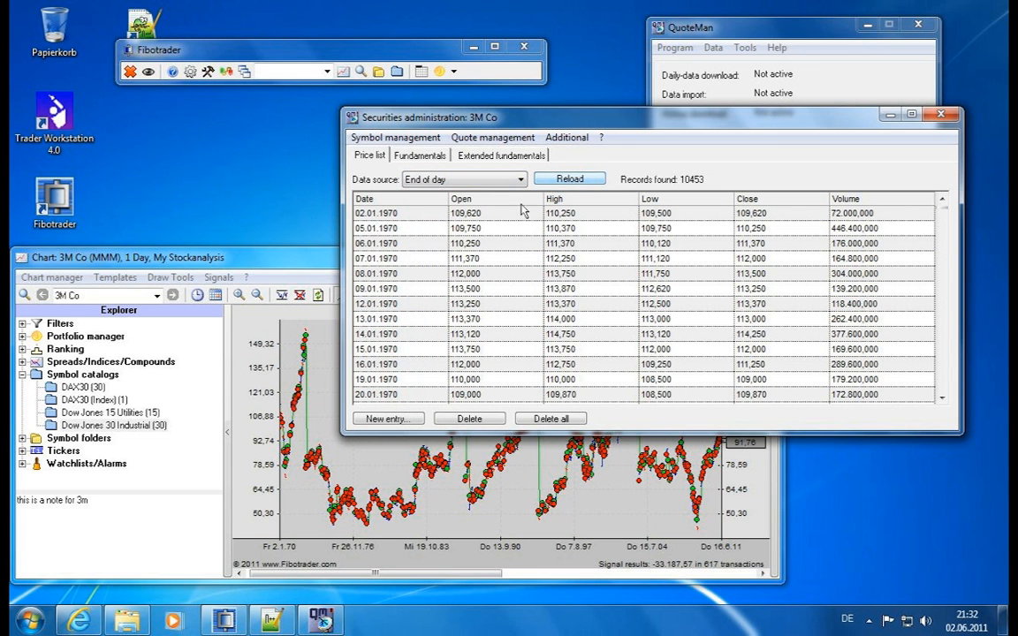
# Go through the editable date, open, high, low, close and volume fields of the 07.01.1970 entry.
pyautogui.click(402, 262)
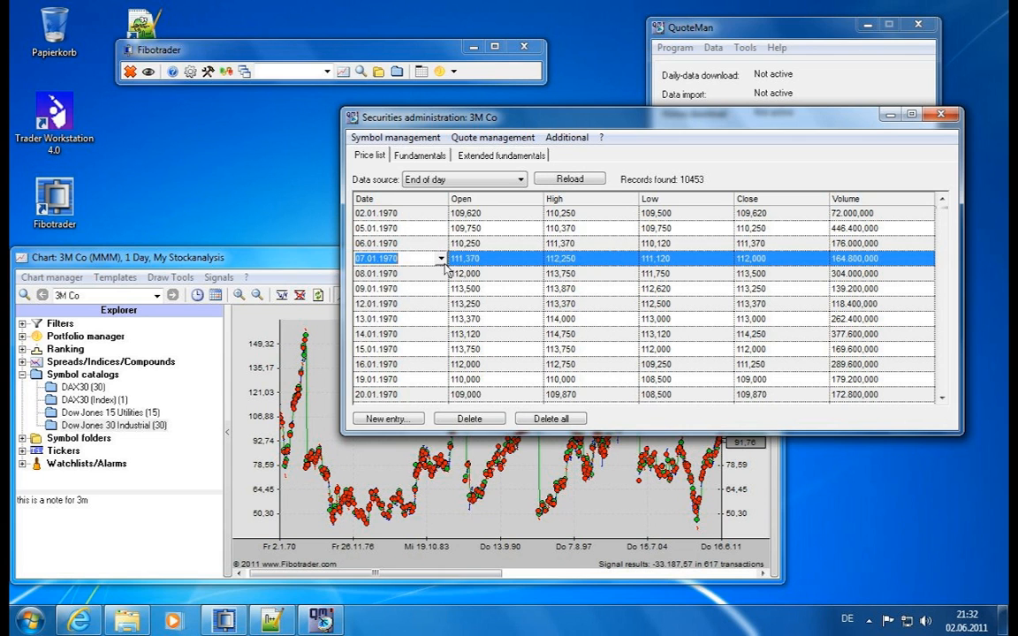
pyautogui.click(441, 259)
pyautogui.click(441, 260)
pyautogui.click(489, 261)
pyautogui.click(592, 260)
pyautogui.click(688, 261)
pyautogui.click(757, 263)
pyautogui.click(889, 262)
pyautogui.write('164800')
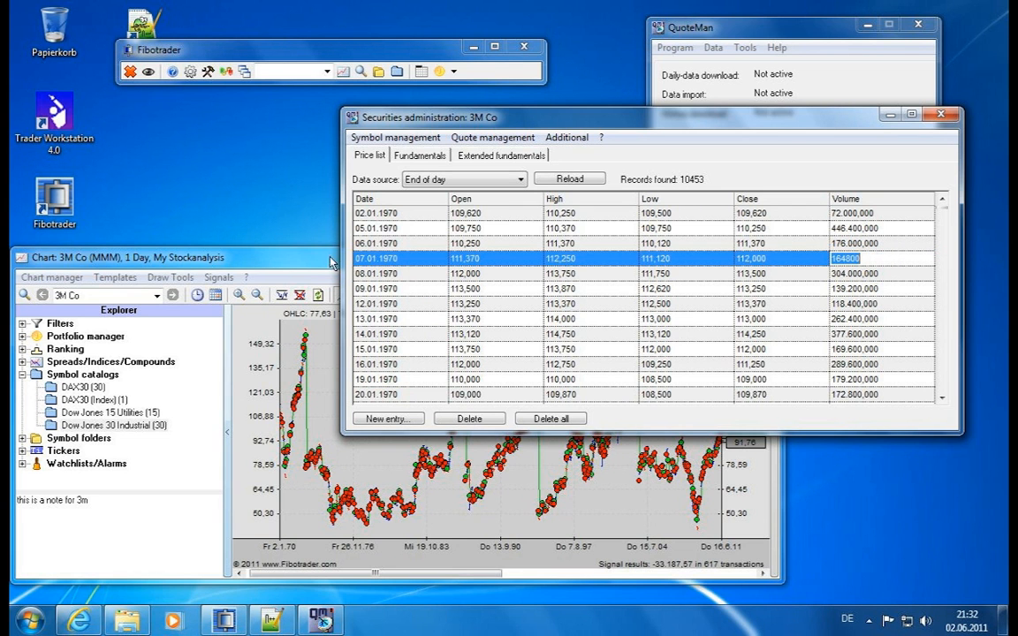
# Examine the price gap in June 1972 closely in the 3M Co chart.
pyautogui.click(288, 257)
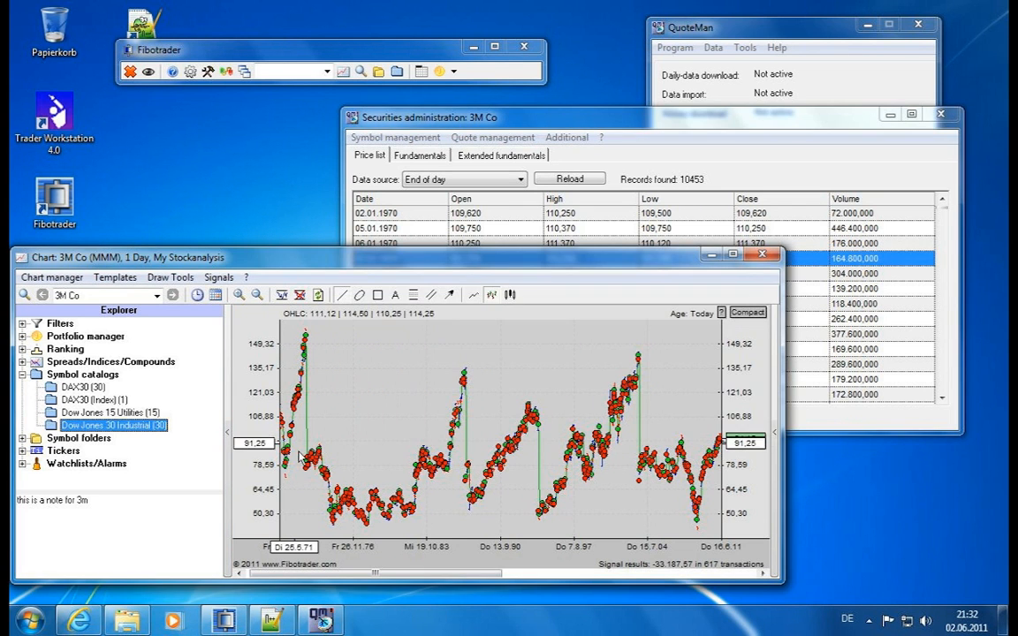
pyautogui.scroll(5, 371, 477)
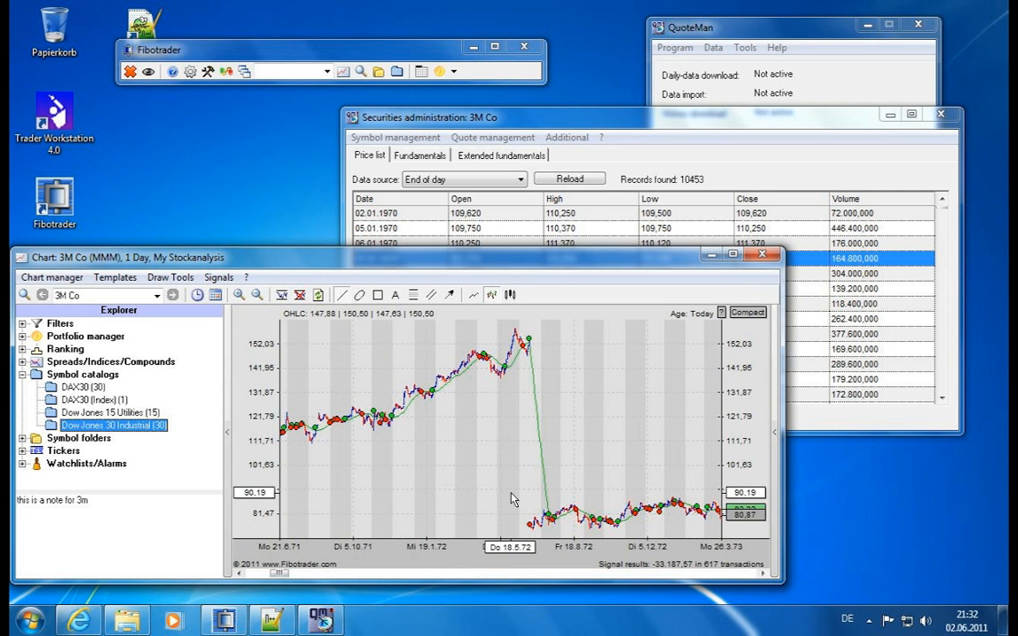
pyautogui.scroll(3, 547, 545)
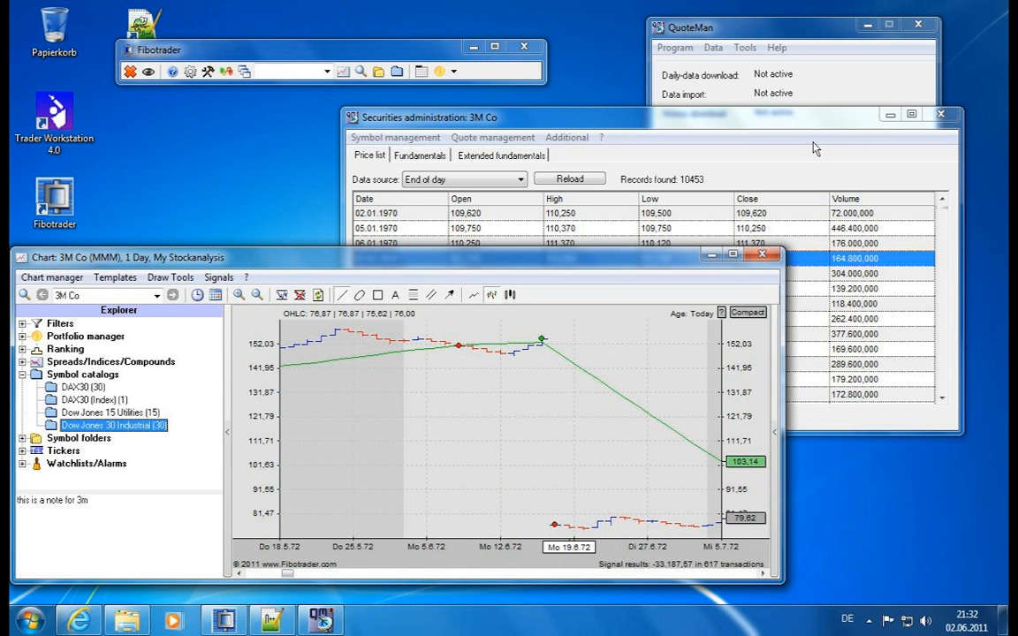
# Find the June 1972 quotes in the price list and compare the open prices around 15.06.1972 and 16.06.1972.
pyautogui.click(726, 130)
pyautogui.moveTo(943, 211); pyautogui.dragTo(943, 219)
pyautogui.click(943, 212)
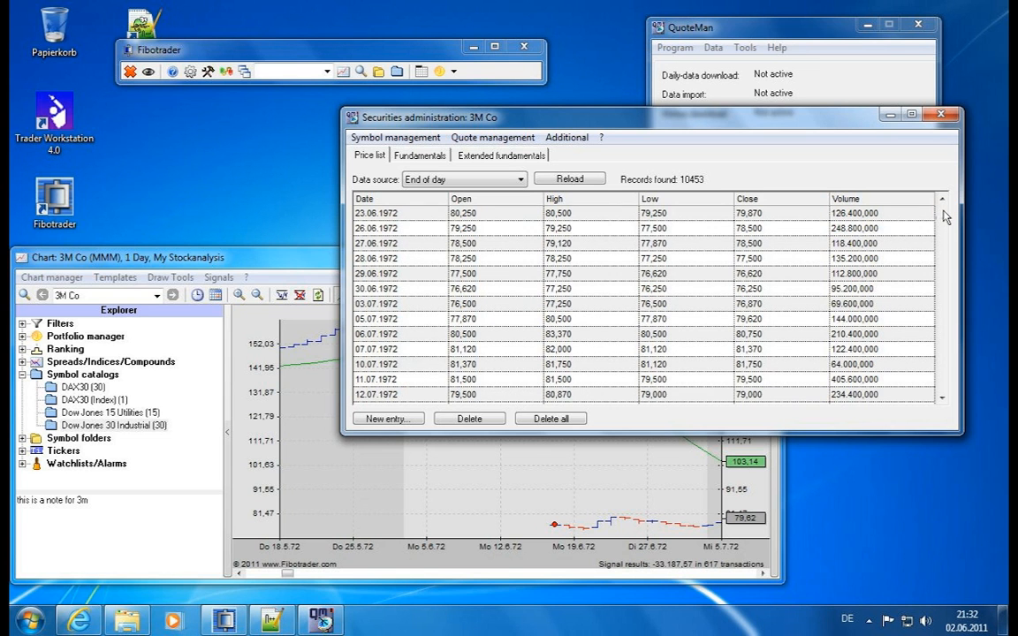
pyautogui.click(943, 215)
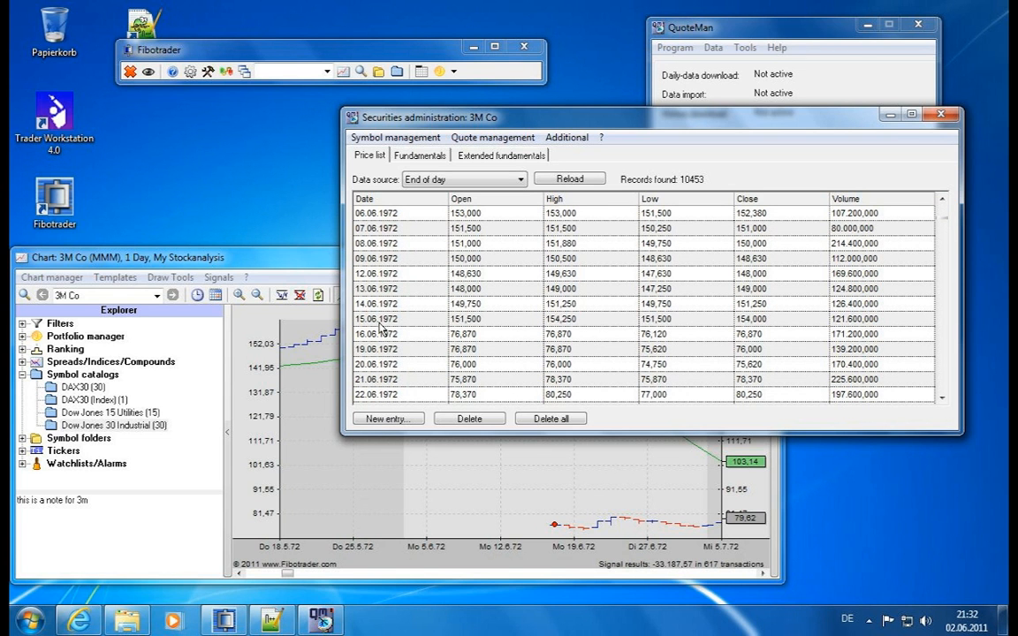
pyautogui.click(466, 336)
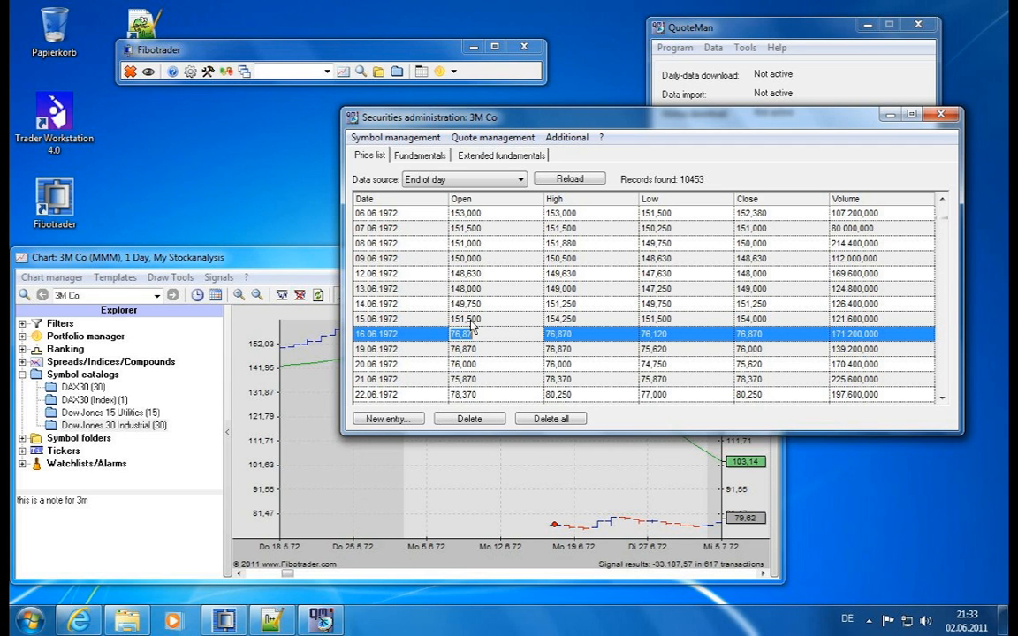
pyautogui.click(474, 320)
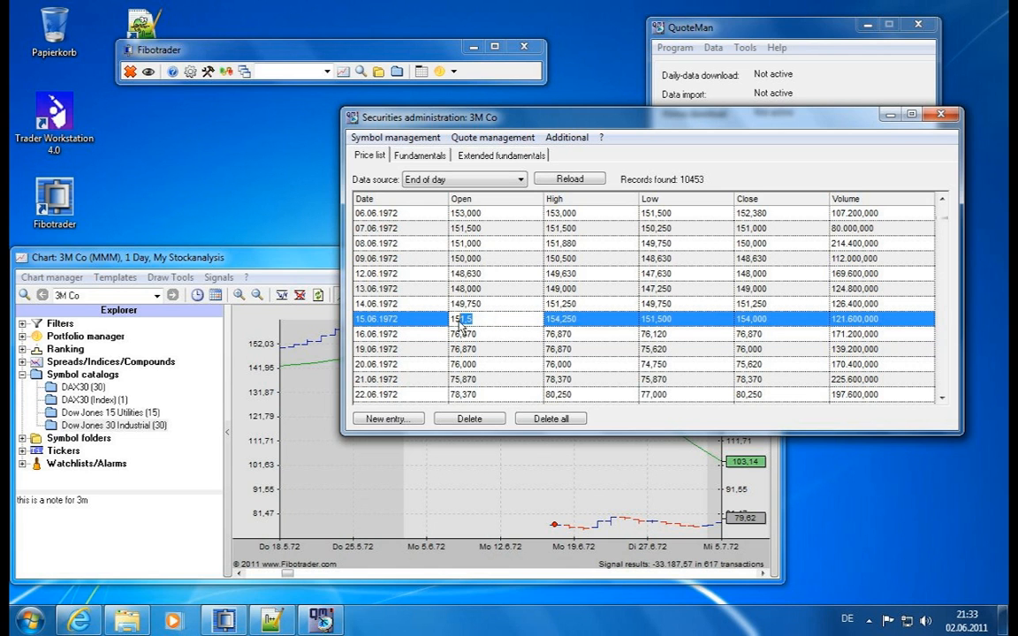
pyautogui.click(504, 290)
pyautogui.click(509, 260)
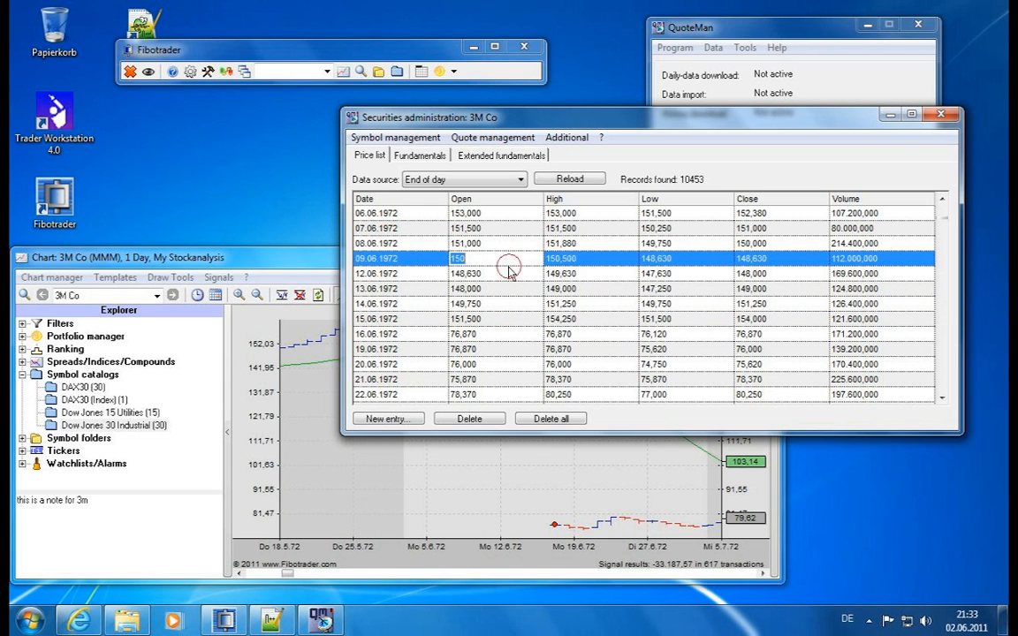
pyautogui.moveTo(946, 224); pyautogui.dragTo(947, 218)
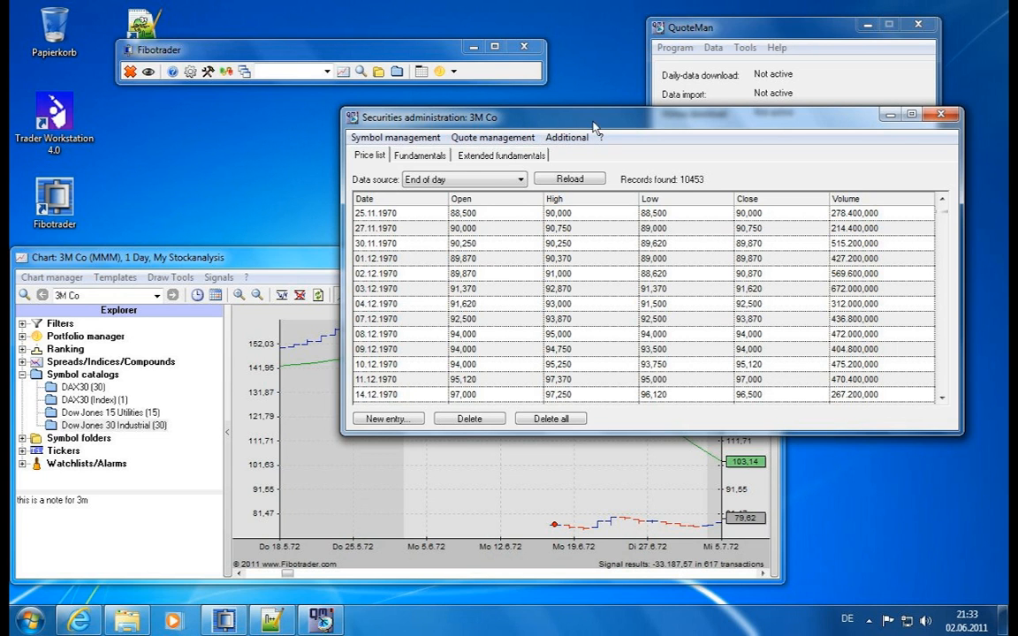
# Add a split entry for 3M Co dated 15.06.1970 with a factor of 0,50.
pyautogui.click(493, 138)
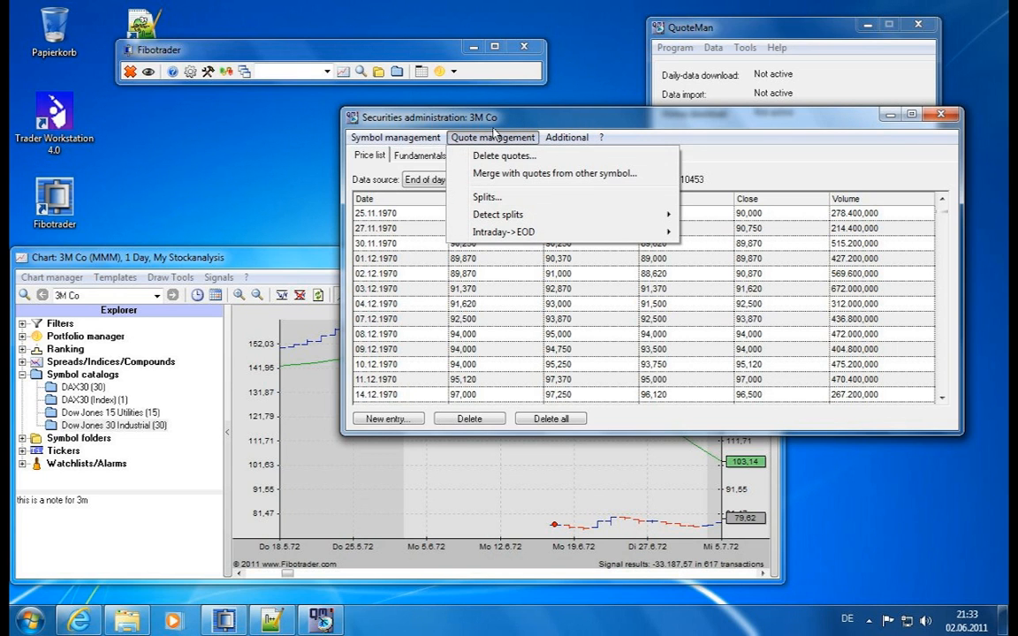
pyautogui.click(516, 200)
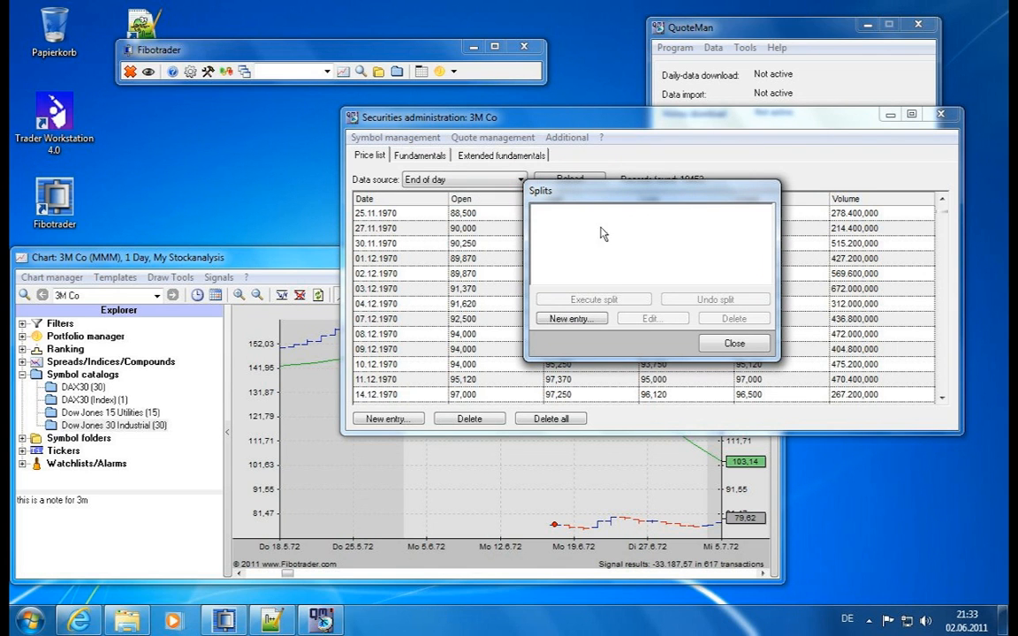
pyautogui.click(598, 324)
pyautogui.moveTo(703, 254); pyautogui.dragTo(758, 205)
pyautogui.click(770, 222)
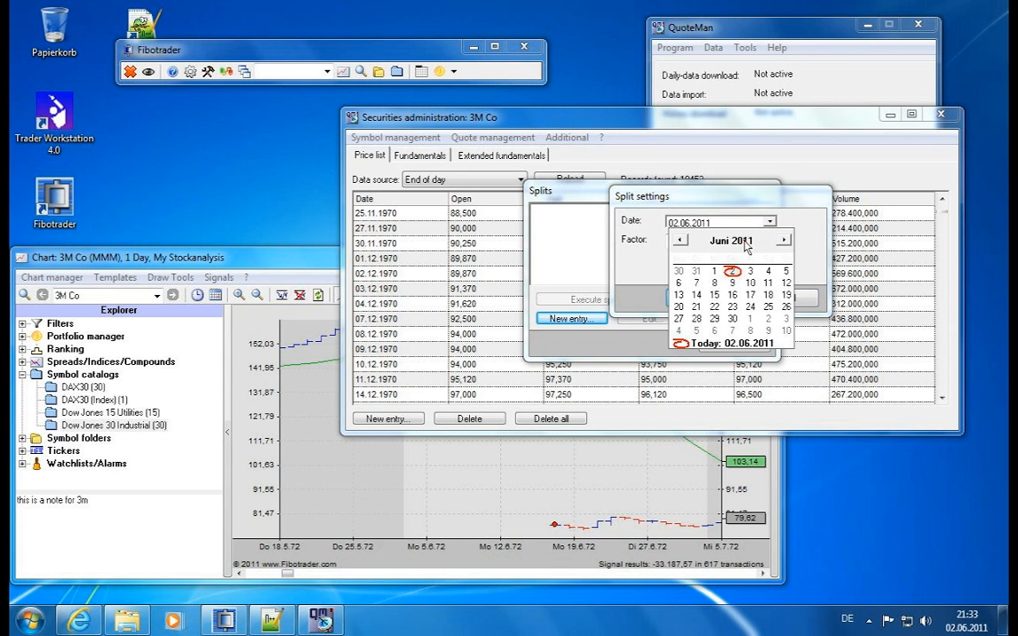
pyautogui.click(761, 248)
pyautogui.click(761, 247)
pyautogui.click(762, 249)
pyautogui.click(761, 249)
pyautogui.click(763, 250)
pyautogui.click(762, 250)
pyautogui.moveTo(762, 254); pyautogui.dragTo(763, 235)
pyautogui.click(763, 246)
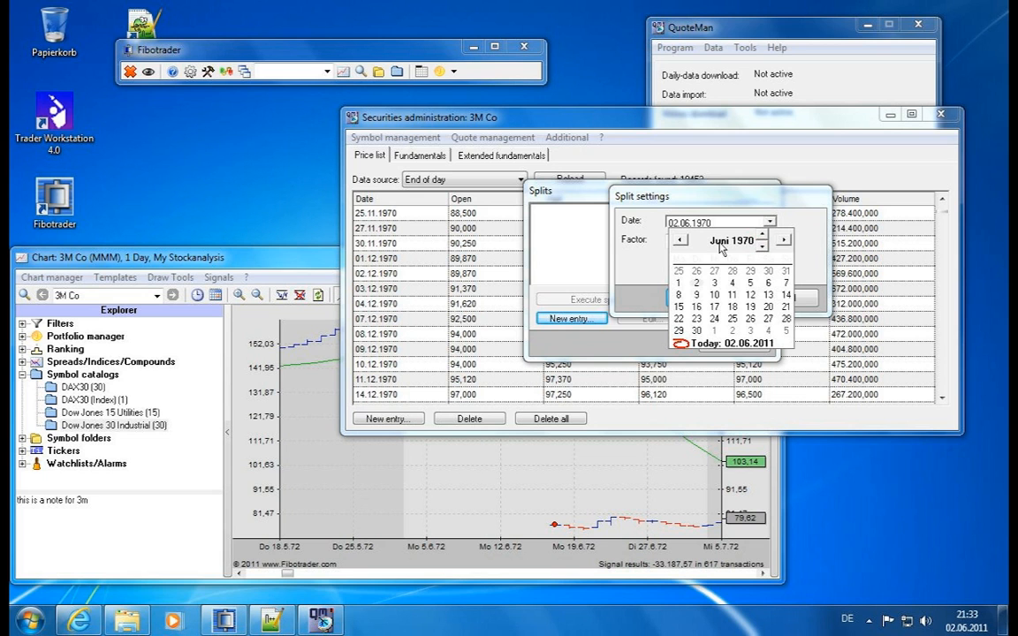
pyautogui.click(679, 307)
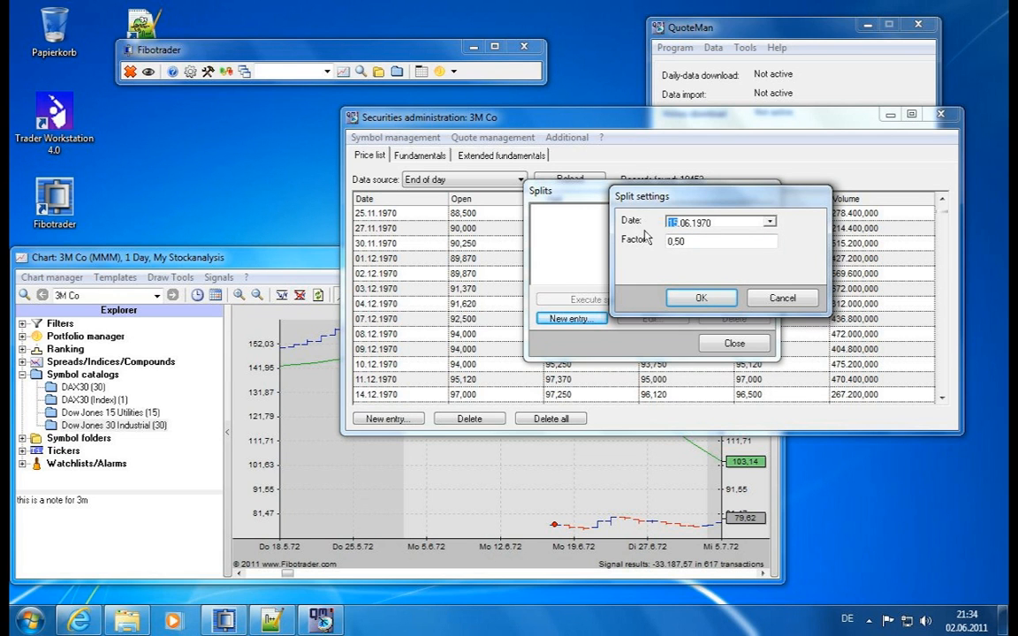
pyautogui.click(701, 298)
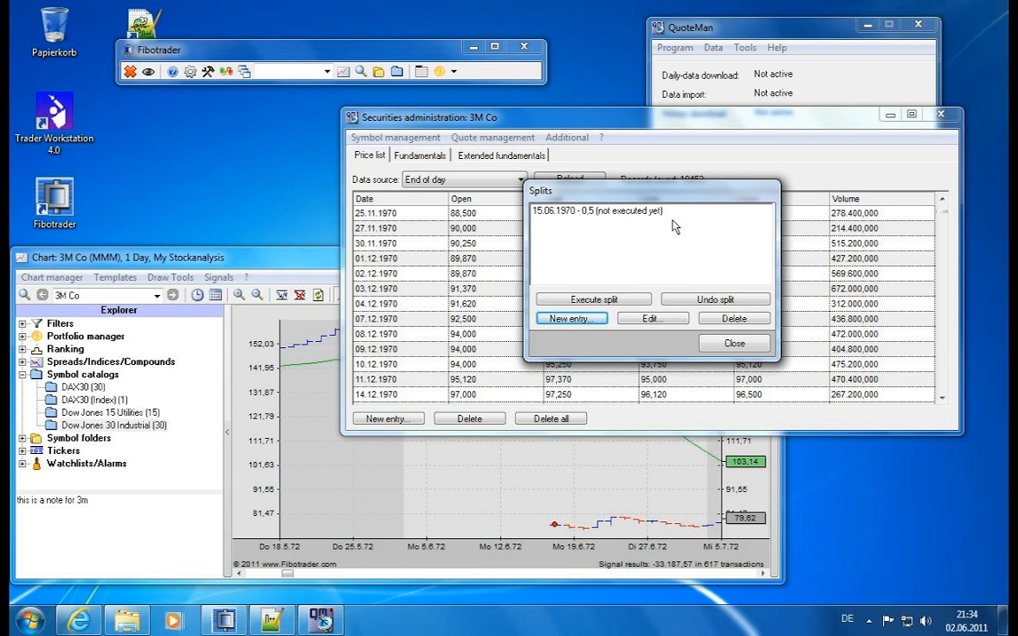
# Execute the 15.06.1970 split and close the list of splits.
pyautogui.moveTo(647, 196); pyautogui.dragTo(824, 152)
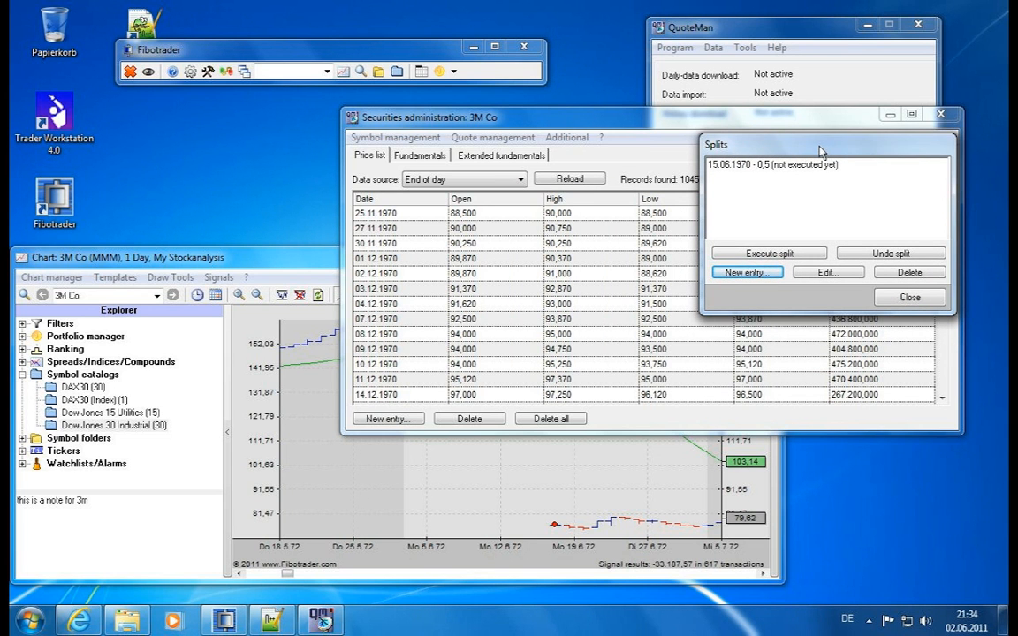
pyautogui.click(784, 164)
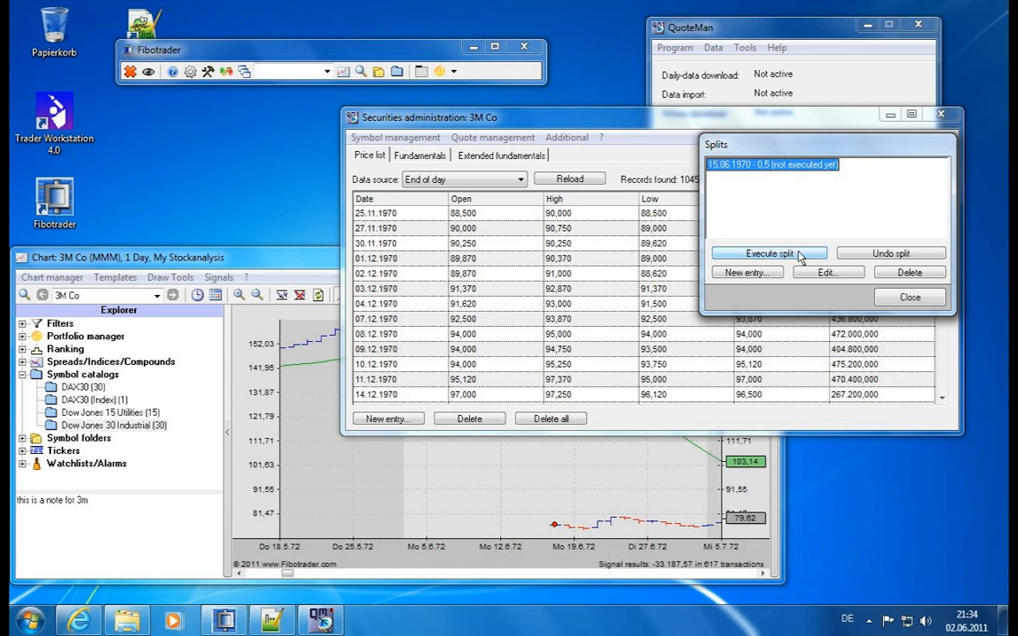
pyautogui.click(753, 253)
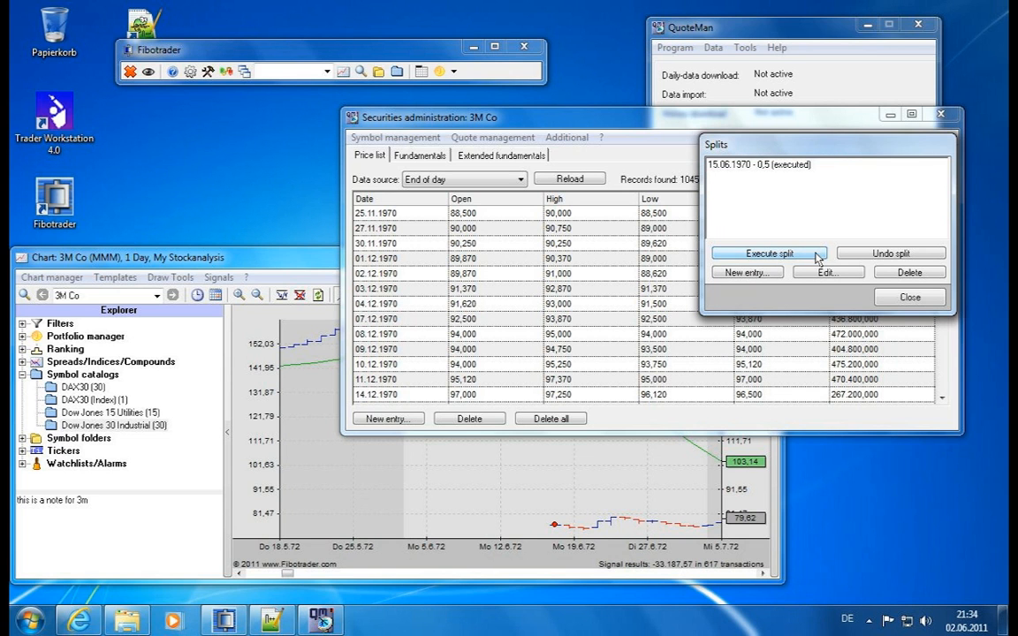
pyautogui.click(910, 298)
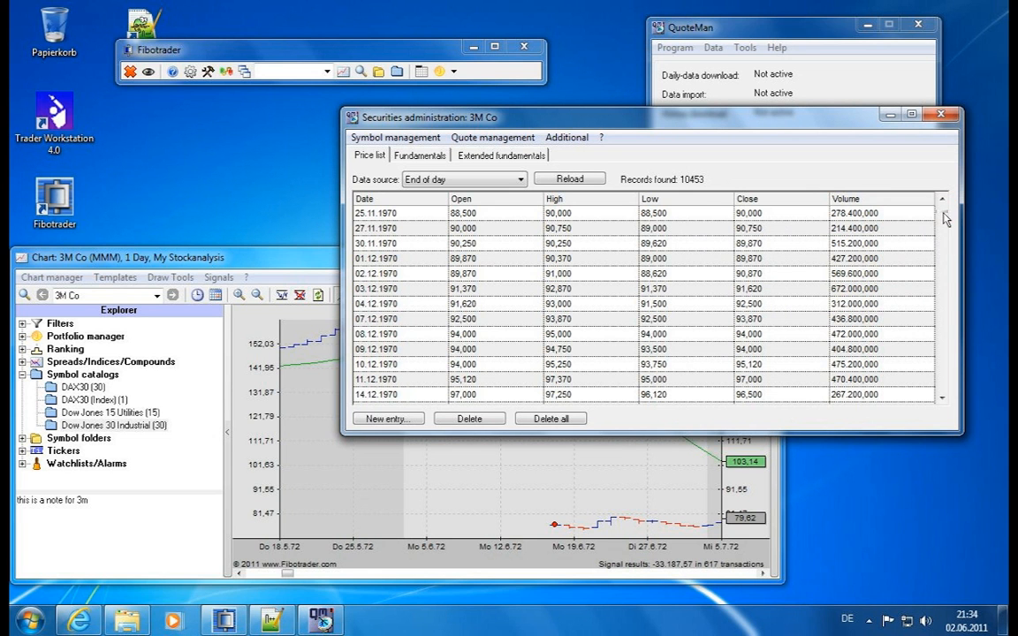
# Check the quotes around 15.06.1972 in the price list after the split.
pyautogui.moveTo(947, 219)
pyautogui.mouseDown()
pyautogui.moveTo(952, 206)
pyautogui.moveTo(951, 218)
pyautogui.mouseUp()
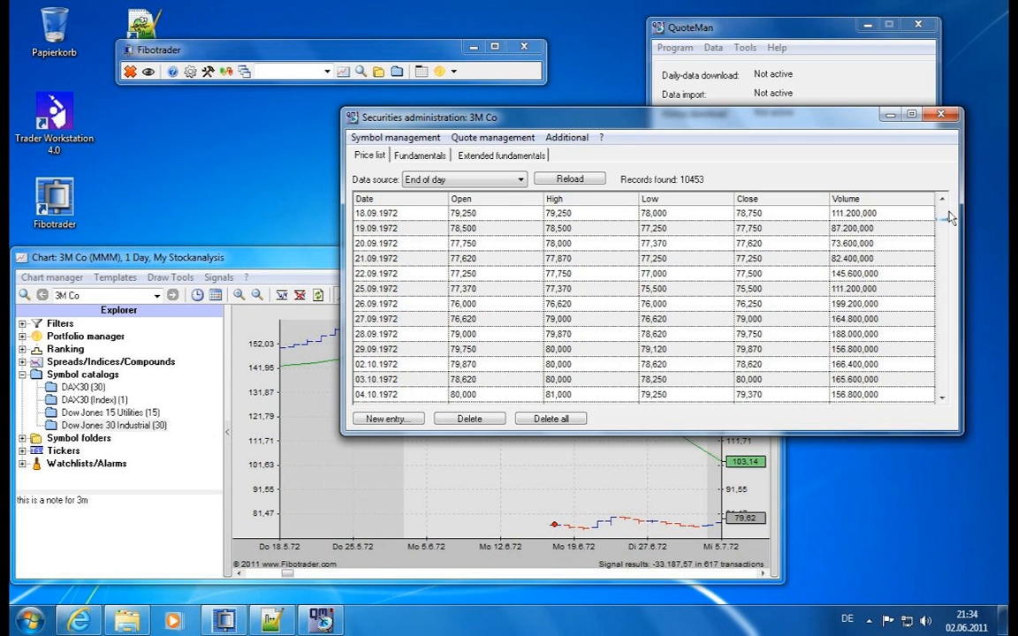
pyautogui.click(944, 209)
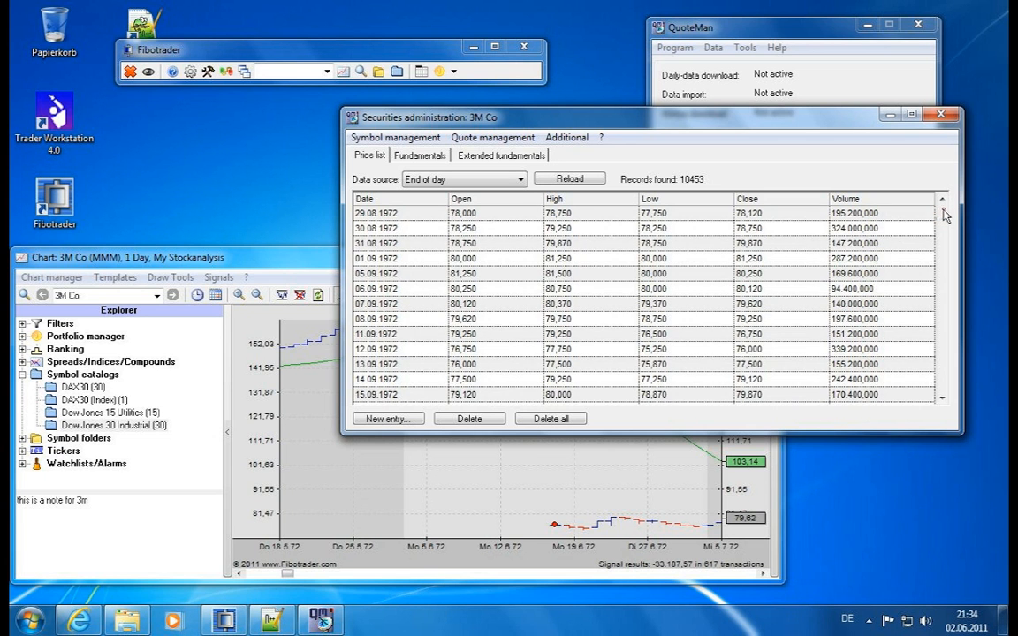
pyautogui.click(944, 209)
pyautogui.click(944, 209)
pyautogui.click(944, 209)
pyautogui.click(944, 210)
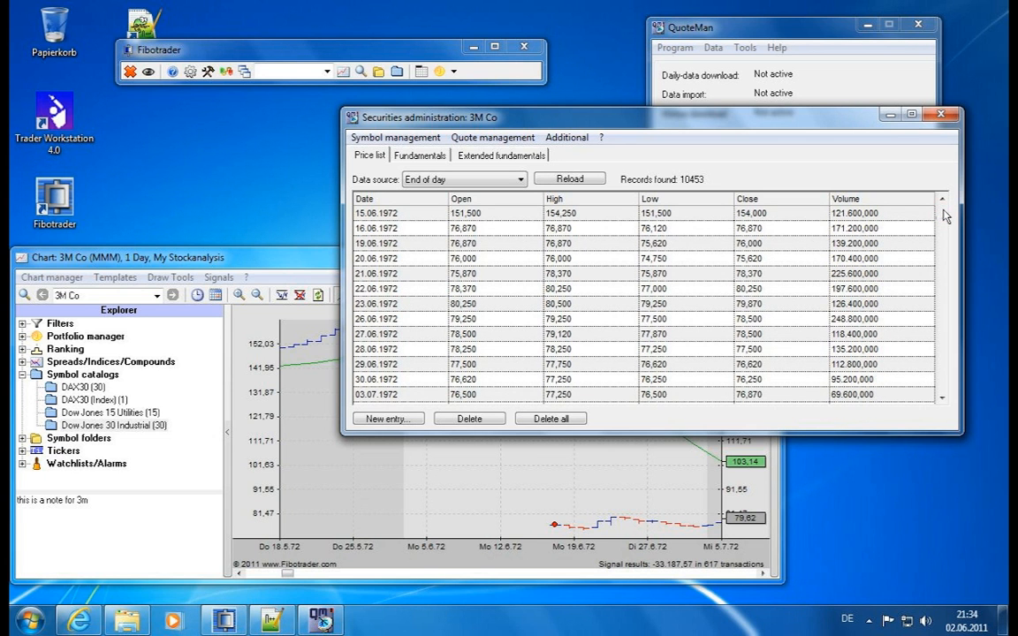
pyautogui.click(942, 200)
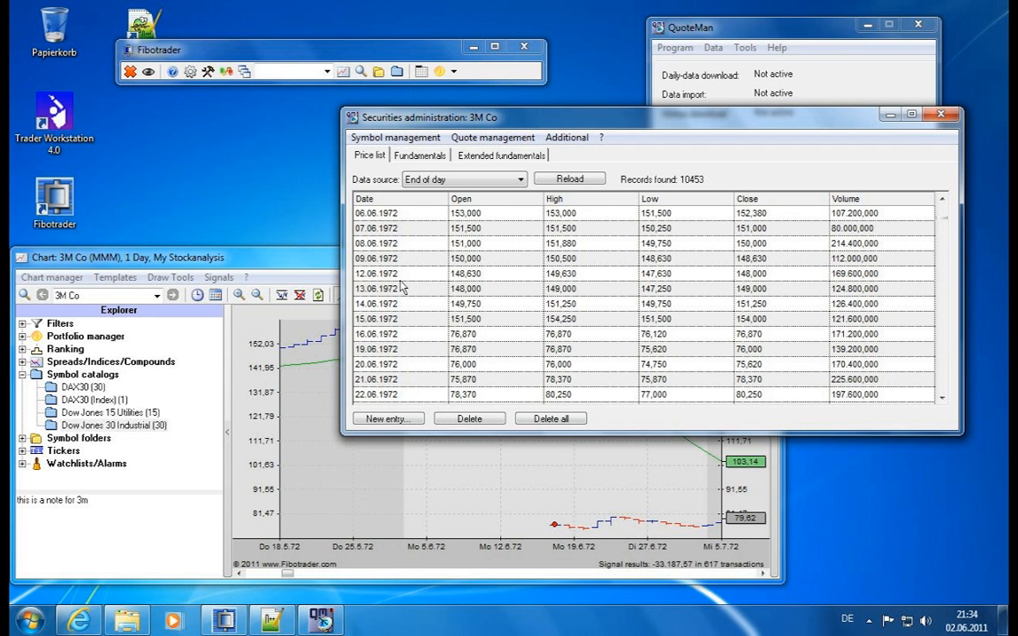
# Undo the executed 15.06.1970 split of 3M Co and change its date to 15.06.1972.
pyautogui.click(492, 138)
pyautogui.click(504, 196)
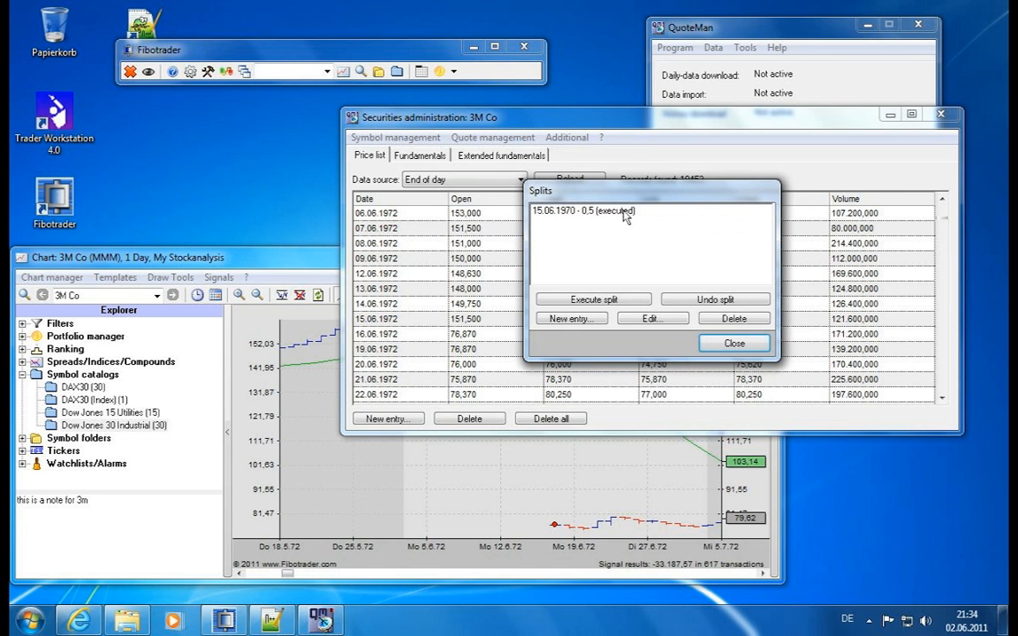
pyautogui.click(694, 300)
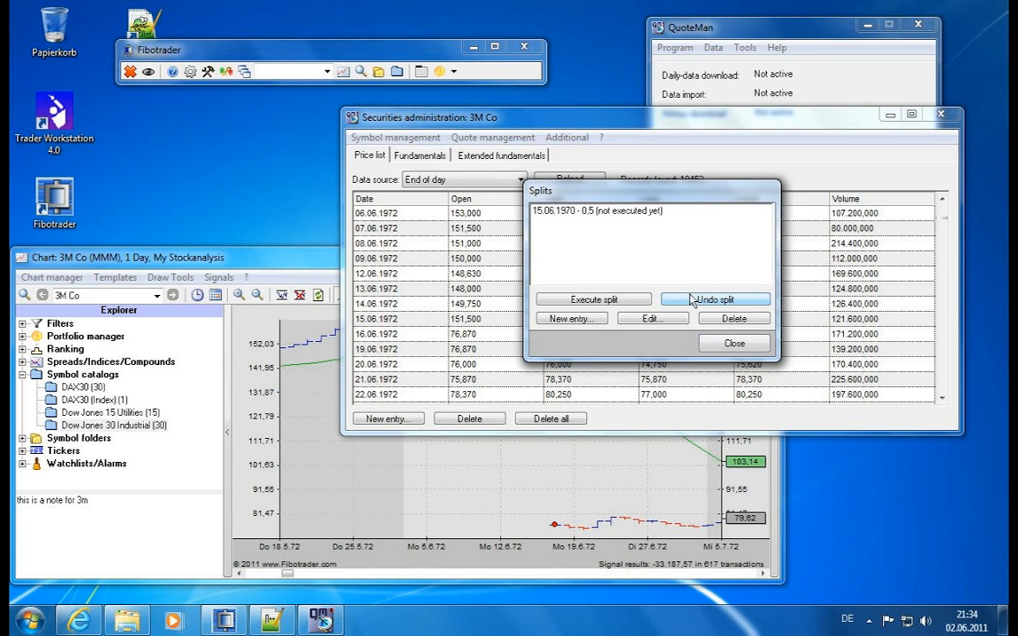
pyautogui.doubleClick(545, 210)
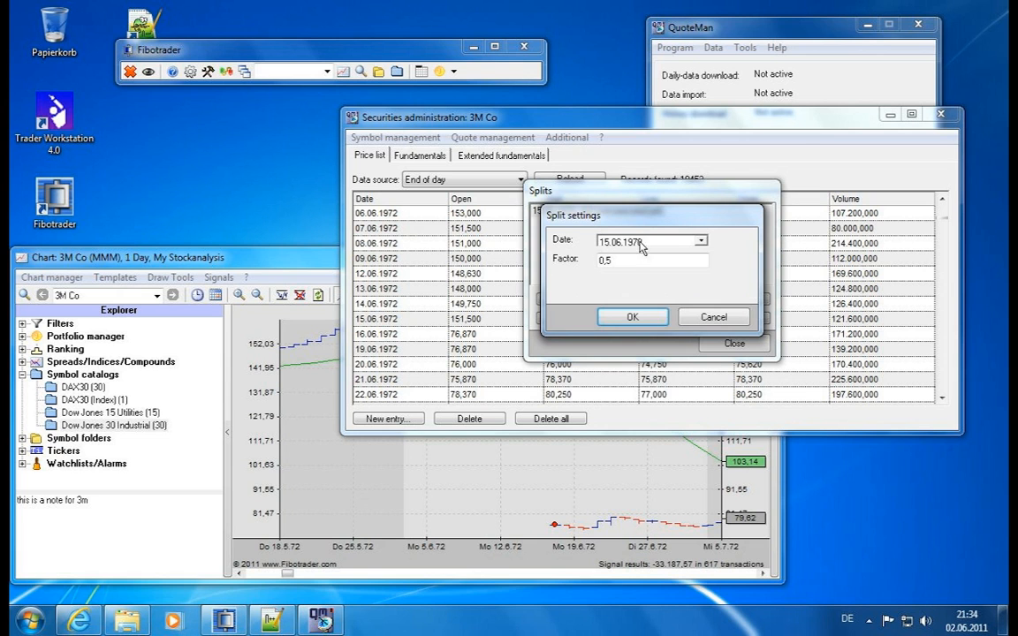
pyautogui.click(700, 240)
pyautogui.click(701, 242)
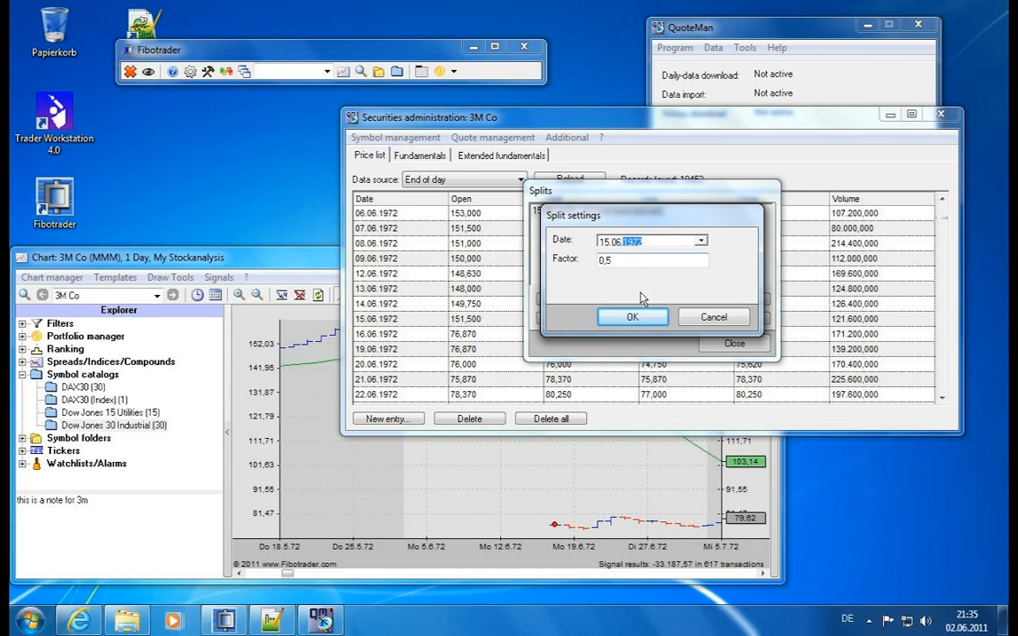
pyautogui.click(641, 319)
# Execute the split dated 15.06.1972 and close the list of splits.
pyautogui.click(583, 211)
pyautogui.click(613, 300)
pyautogui.click(733, 344)
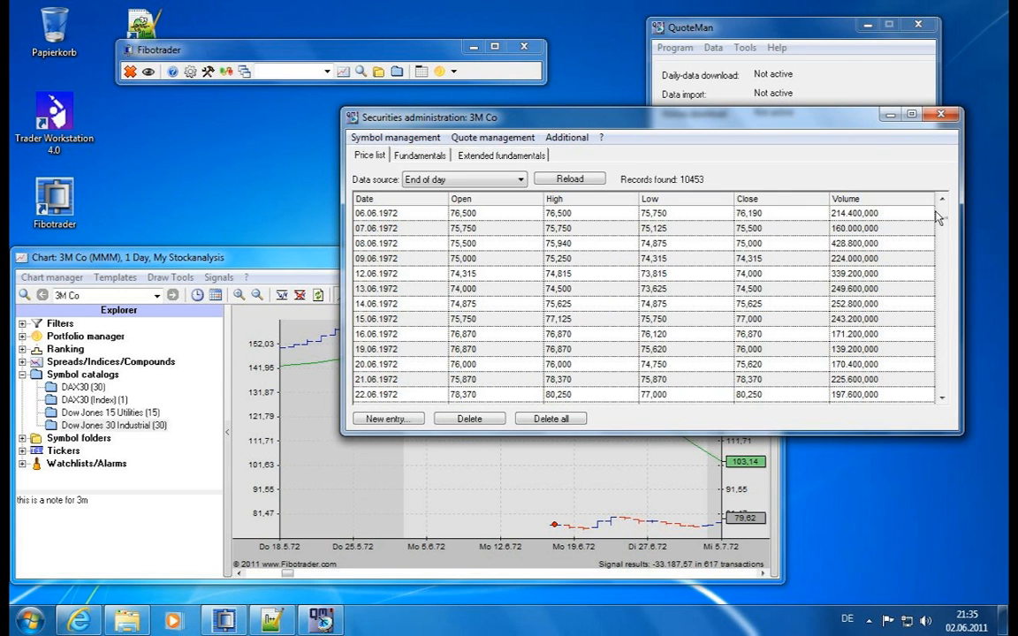
# Reload the data of the 3M Co chart and show its full price history.
pyautogui.click(271, 261)
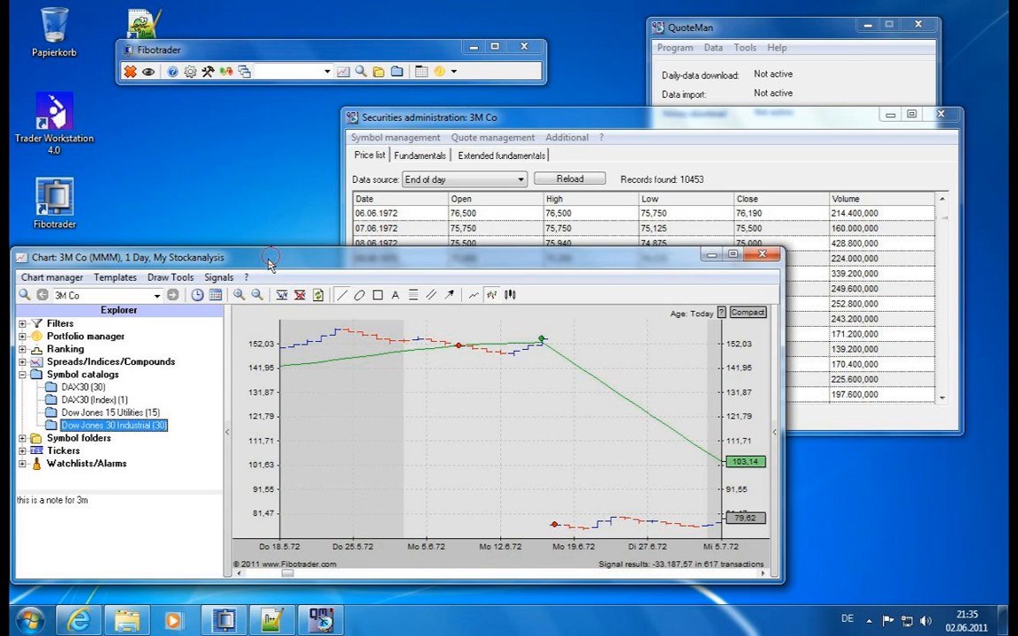
pyautogui.click(196, 297)
pyautogui.click(215, 468)
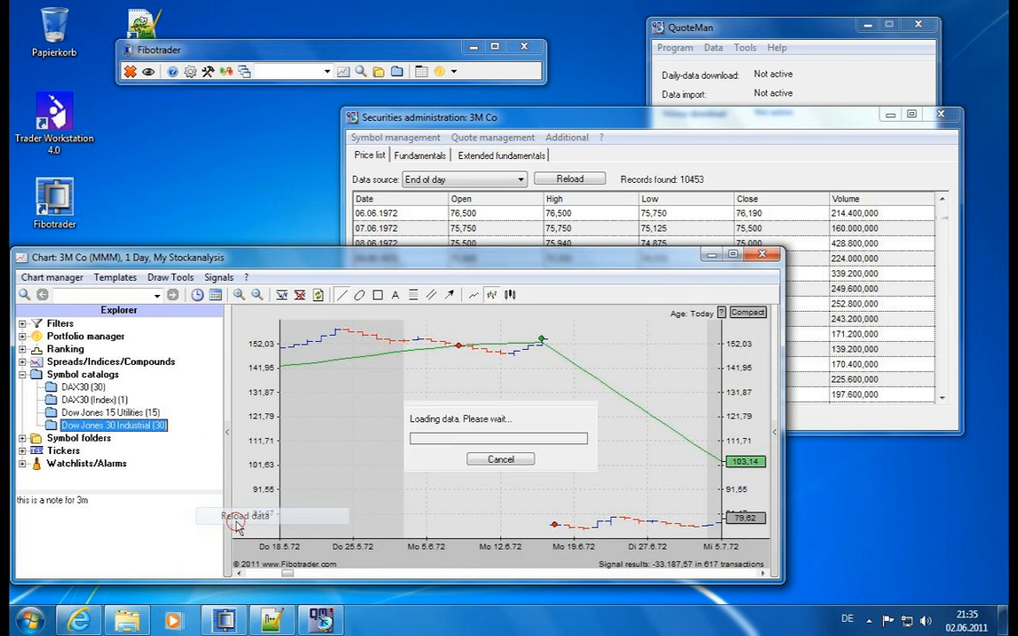
pyautogui.doubleClick(432, 554)
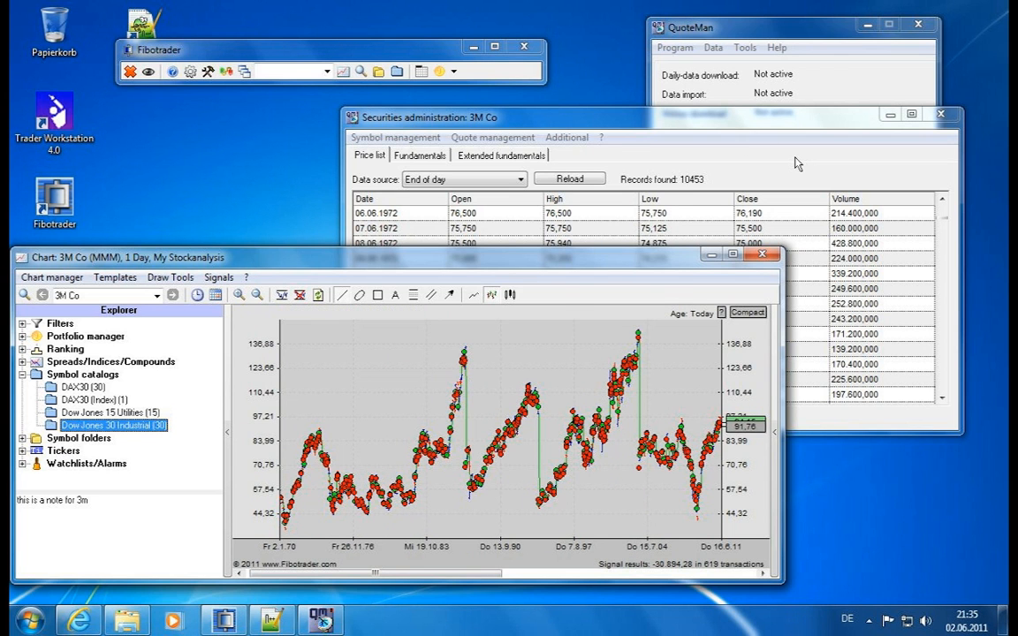
# Detect splits for the current symbol 3M Co and accept the 1:2 splits on 15.06.1987, 08.04.1994 and 29.09.2003.
pyautogui.click(795, 163)
pyautogui.click(515, 138)
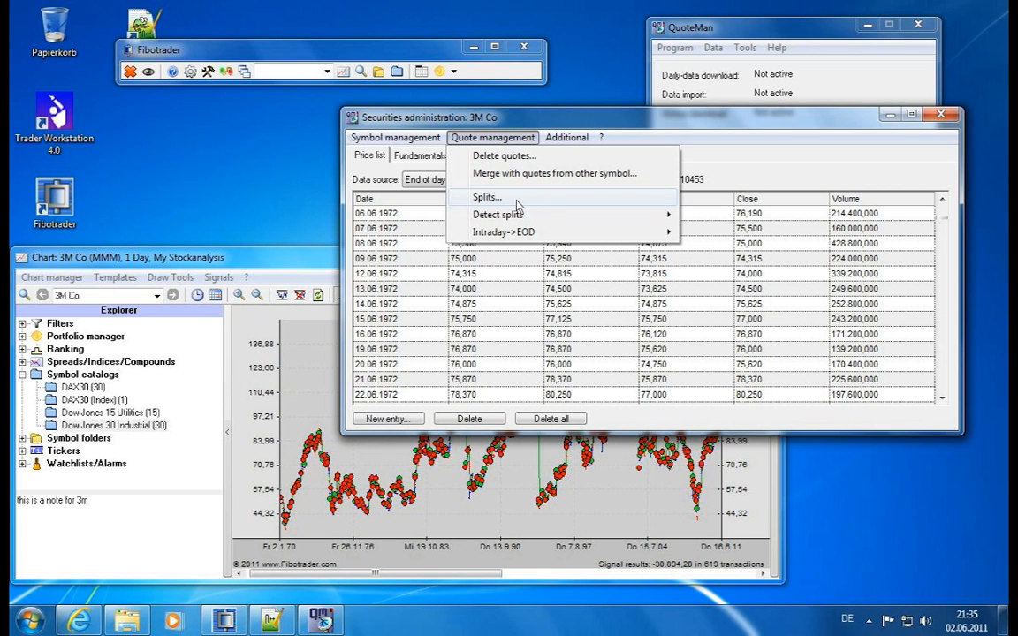
pyautogui.moveTo(538, 221)
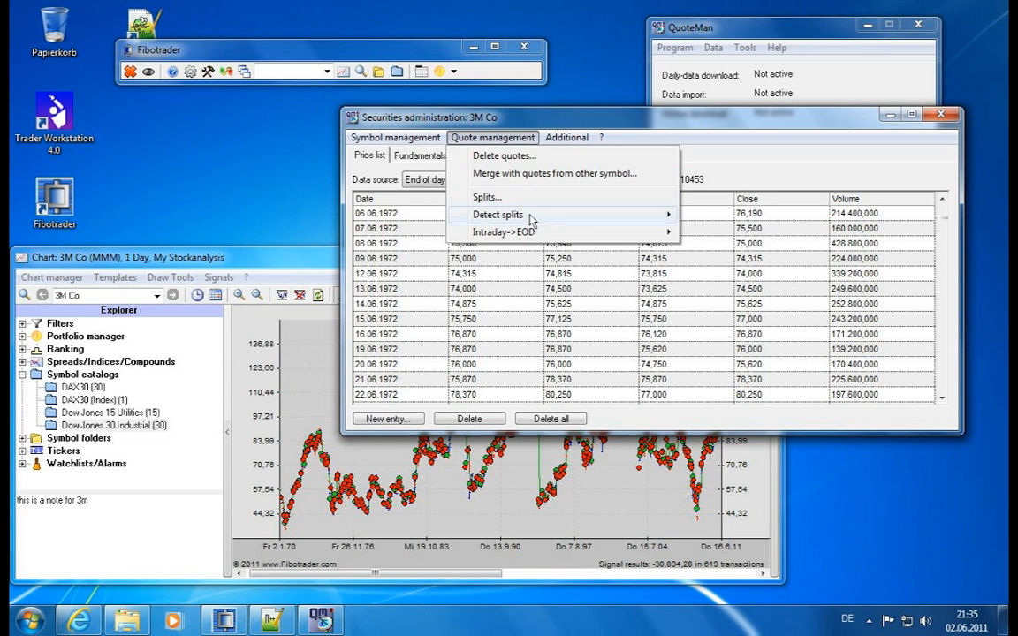
pyautogui.click(720, 214)
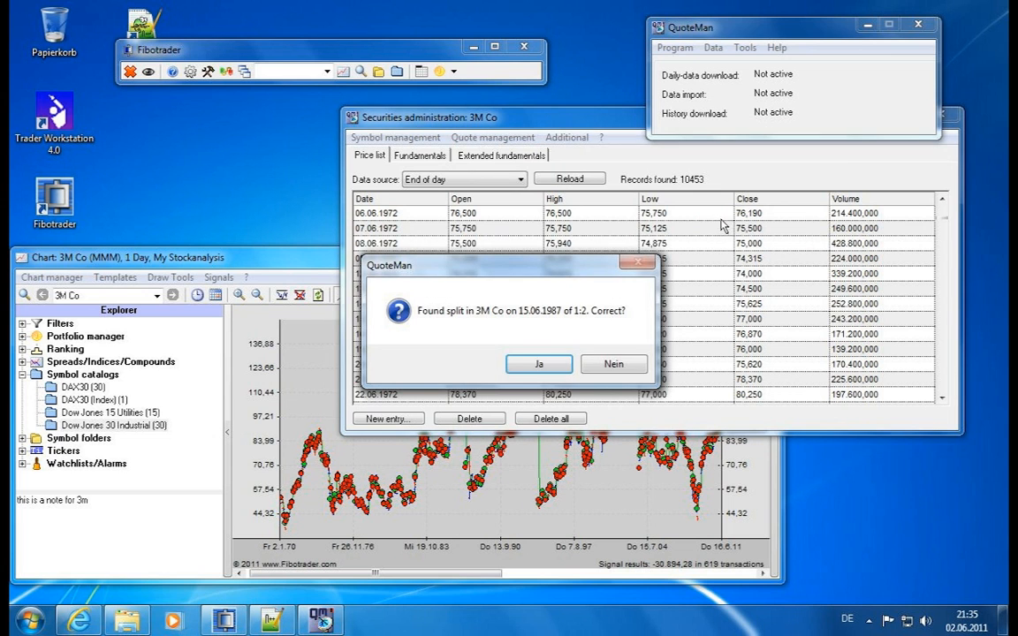
pyautogui.moveTo(539, 257); pyautogui.dragTo(490, 157)
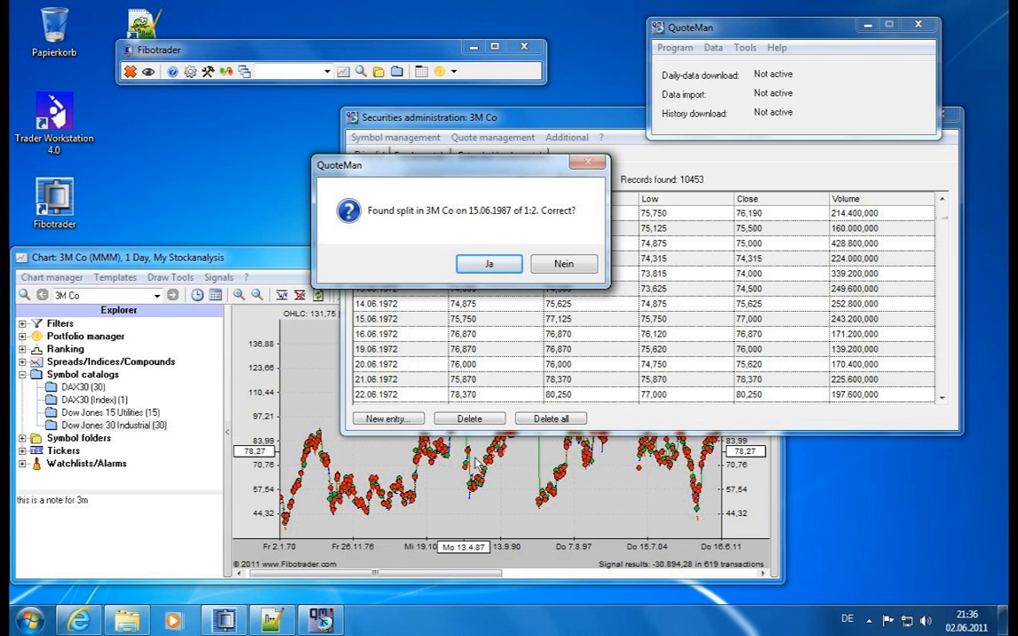
pyautogui.click(486, 264)
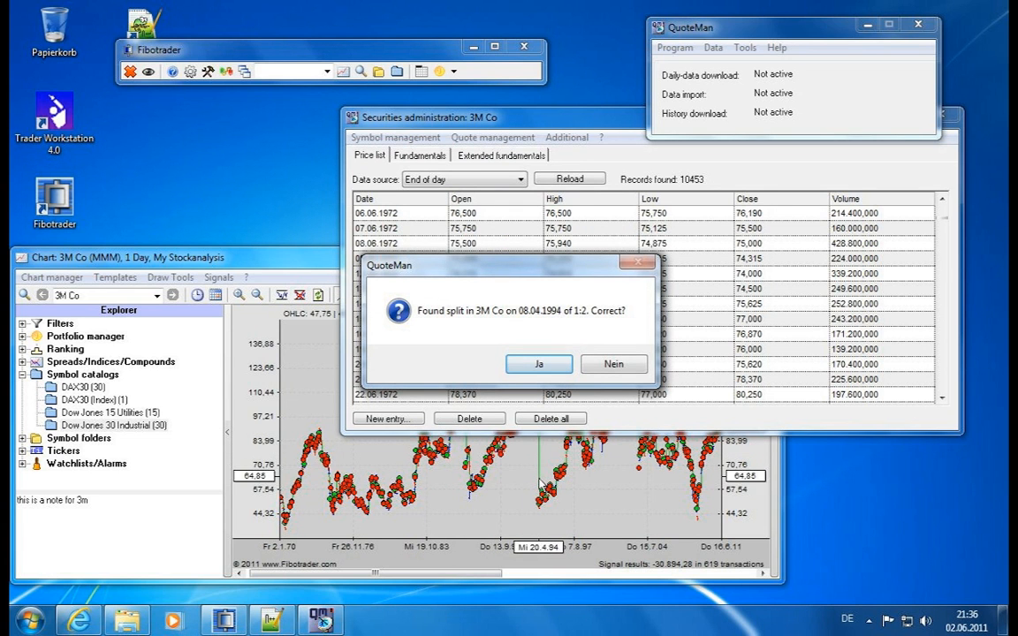
pyautogui.click(541, 363)
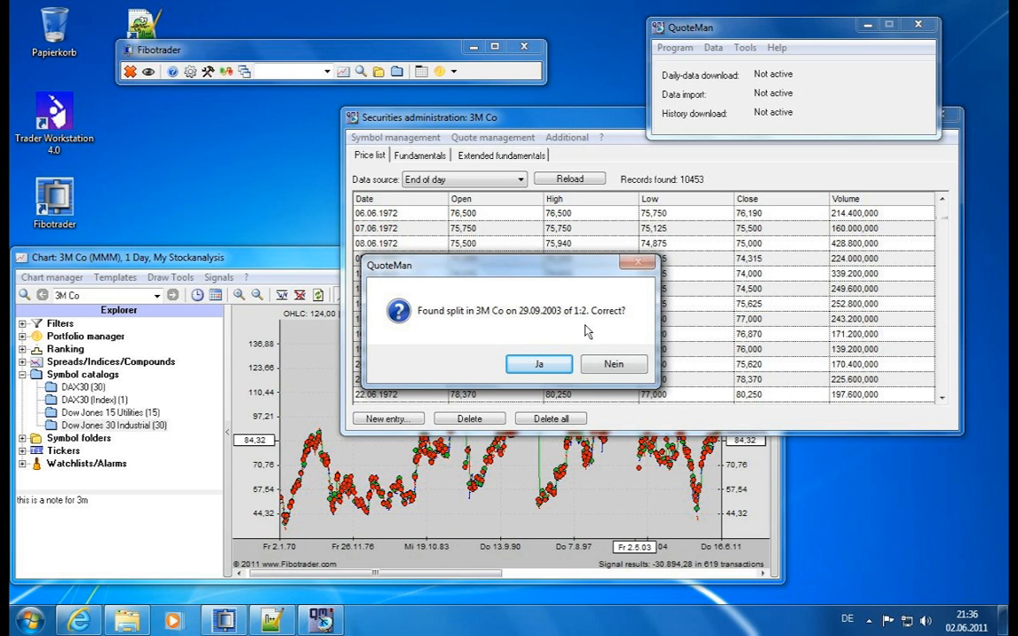
pyautogui.click(540, 364)
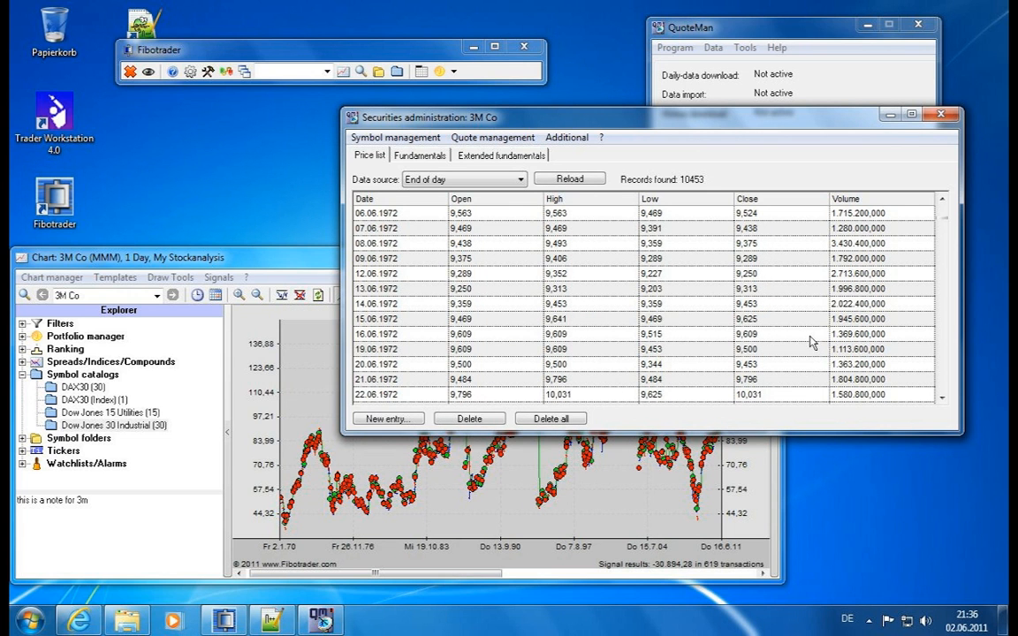
# Reload the 3M Co chart with the split-adjusted quotes and inspect the full history and the most recent years.
pyautogui.click(285, 265)
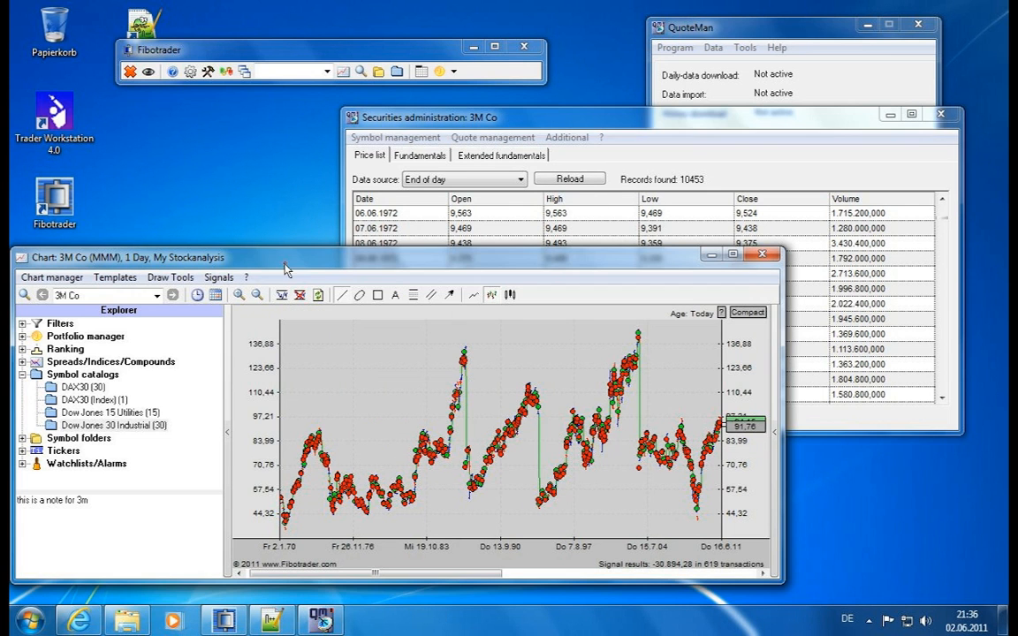
pyautogui.click(198, 294)
pyautogui.click(253, 517)
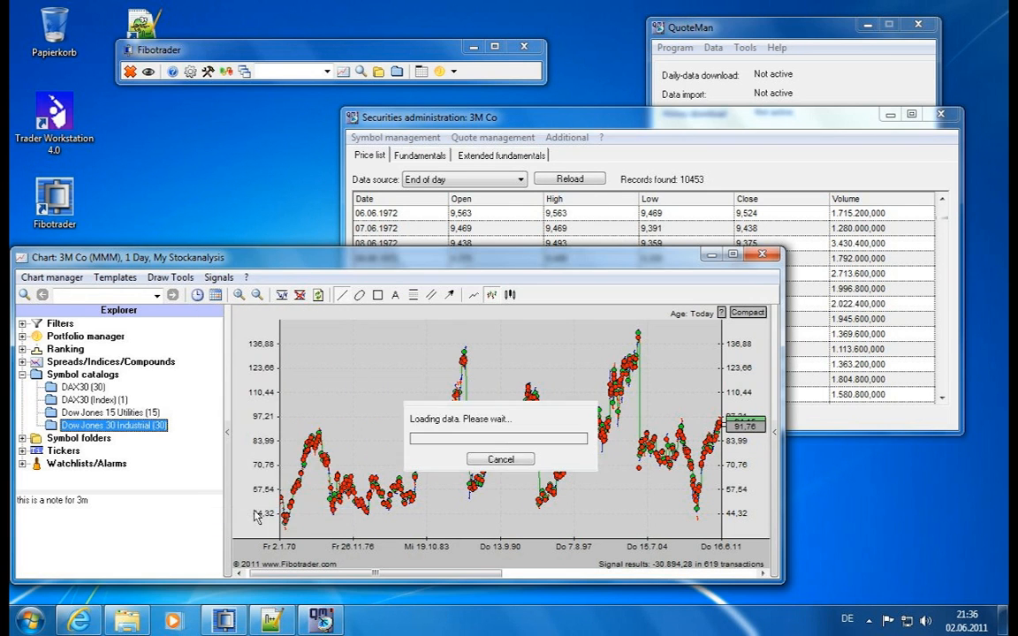
pyautogui.click(497, 563)
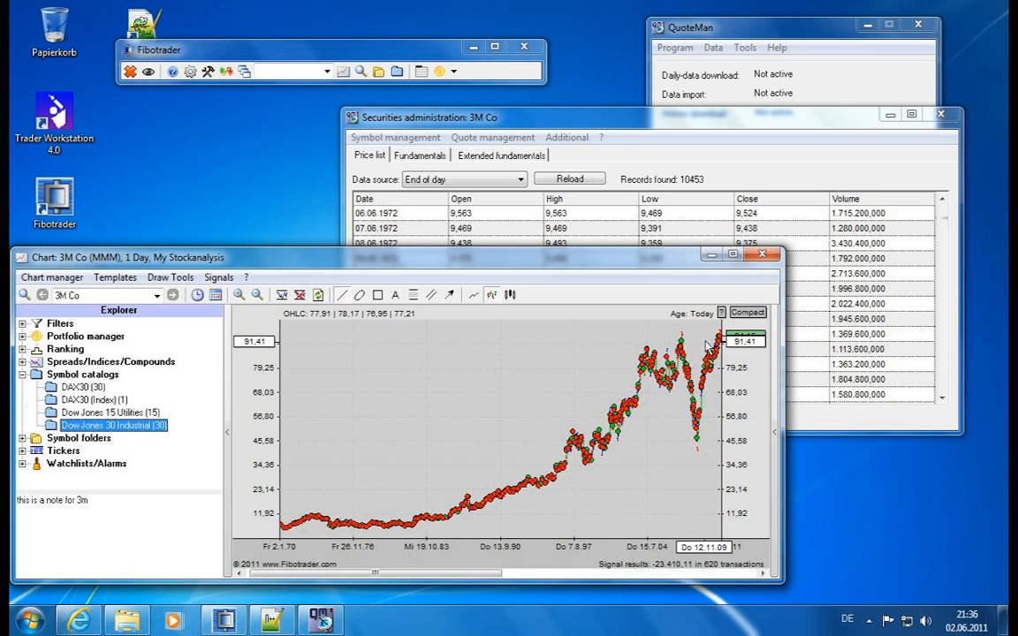
pyautogui.scroll(5, 387, 573)
pyautogui.scroll(5, 495, 548)
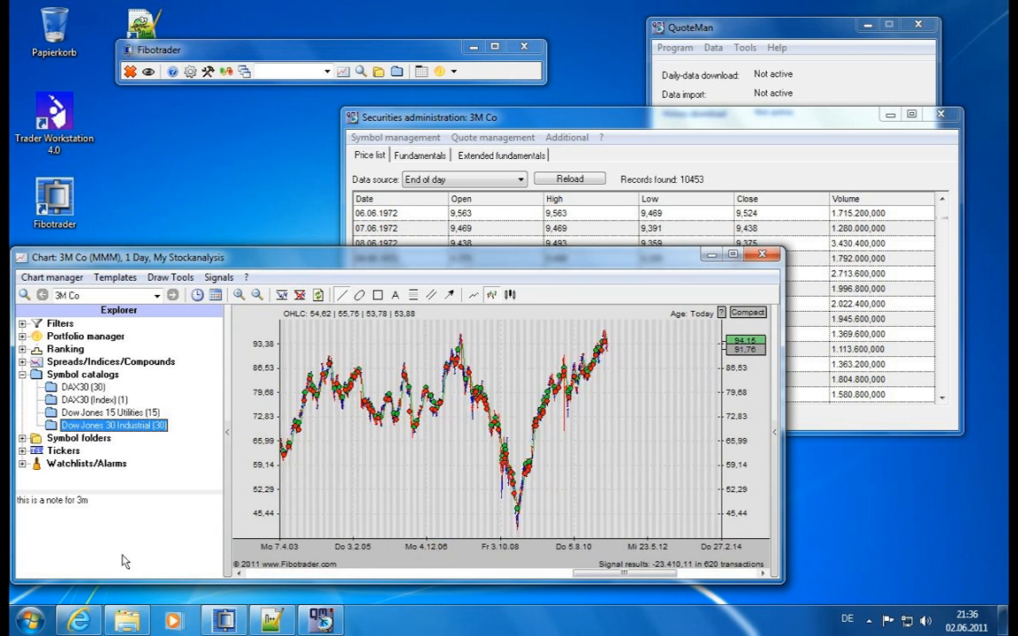
pyautogui.moveTo(582, 549); pyautogui.dragTo(842, 562)
# View the symbol selection for detecting splits in several symbols and cancel it.
pyautogui.click(710, 117)
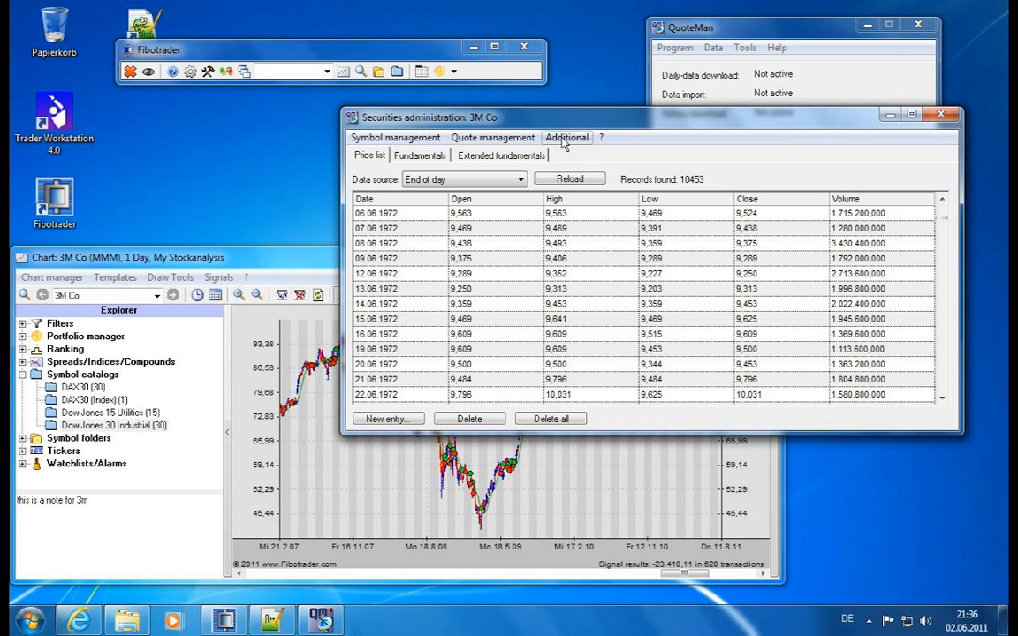
pyautogui.click(493, 138)
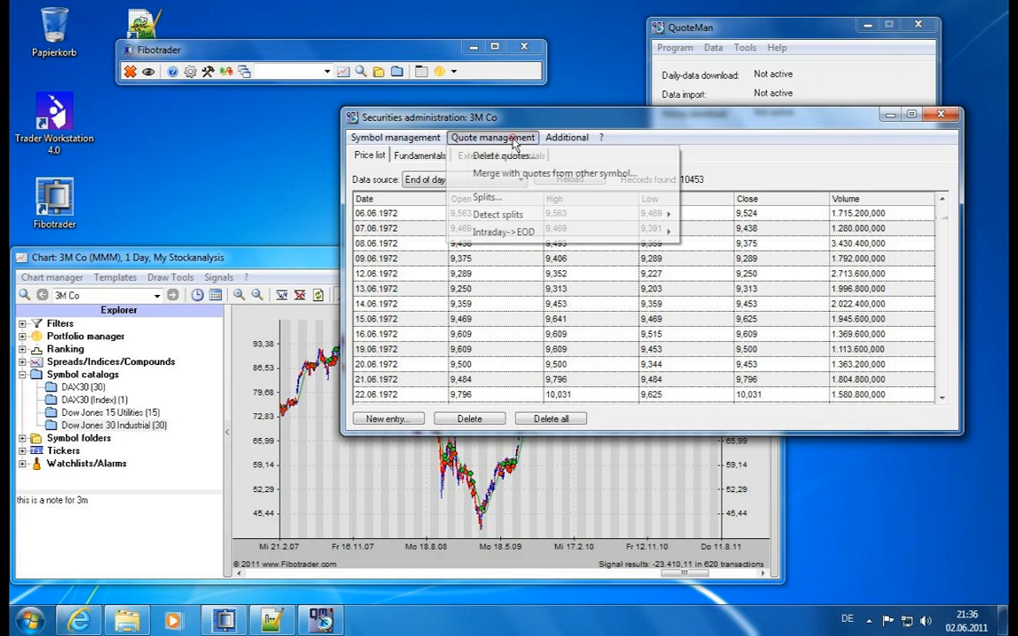
pyautogui.moveTo(503, 216)
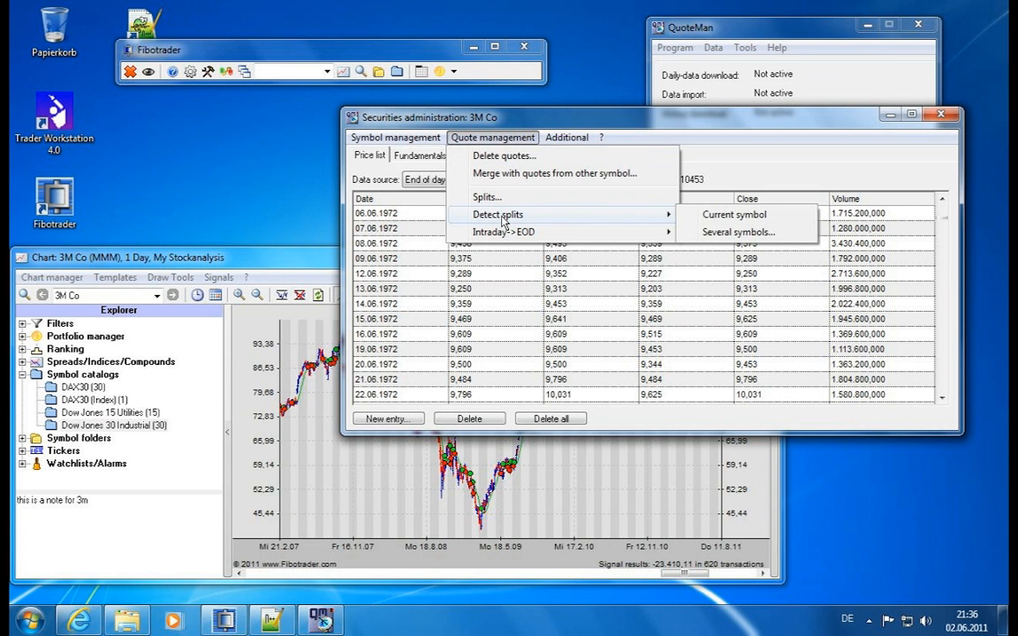
pyautogui.click(765, 233)
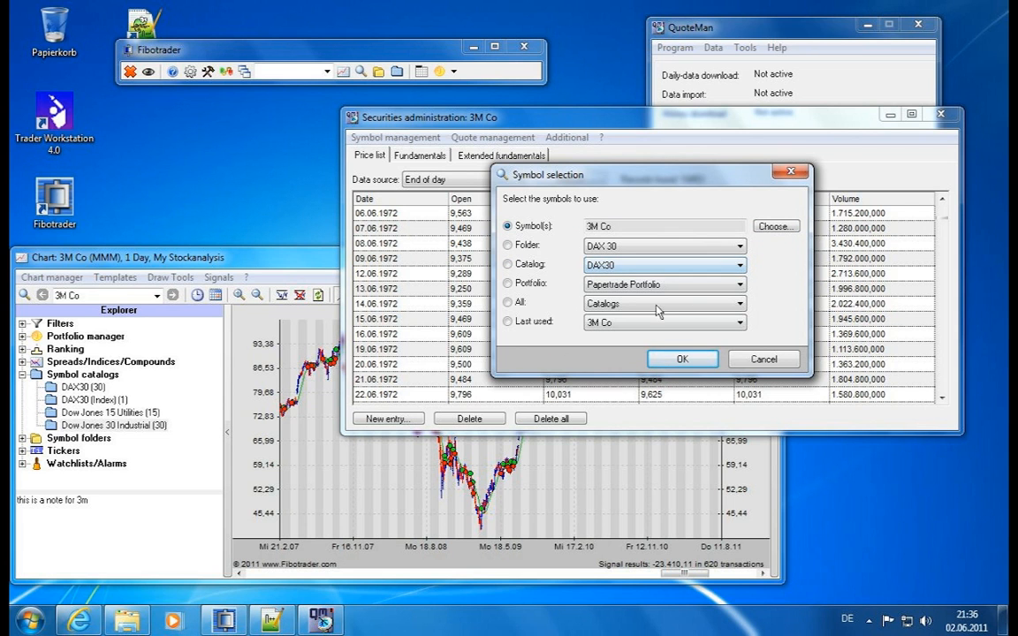
pyautogui.click(764, 359)
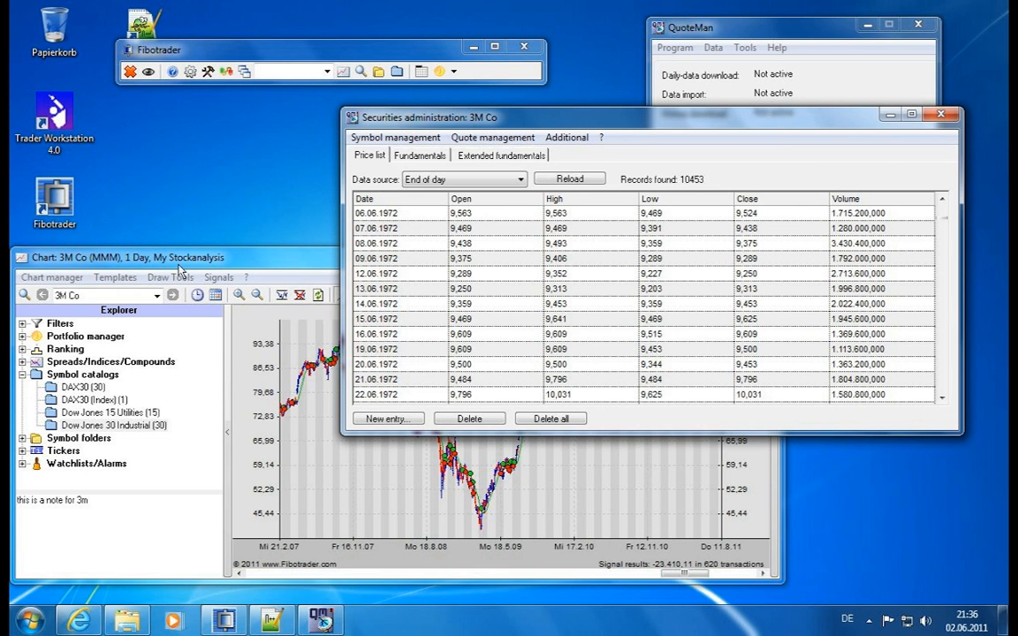
# Switch the 3M Co price list to the Intraday data source, reload it and view the earliest records.
pyautogui.click(294, 279)
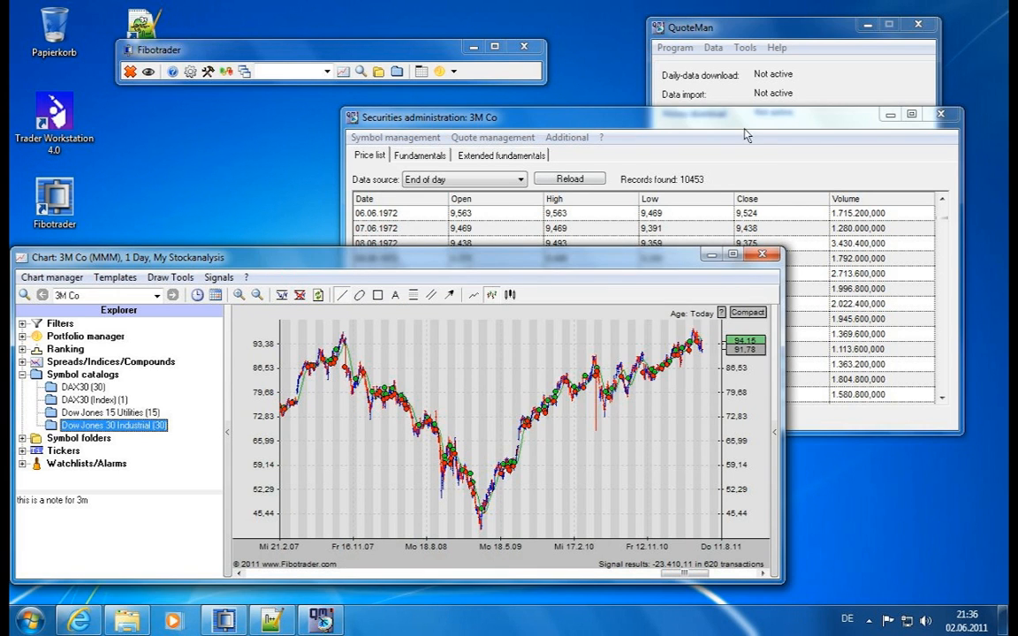
pyautogui.click(665, 118)
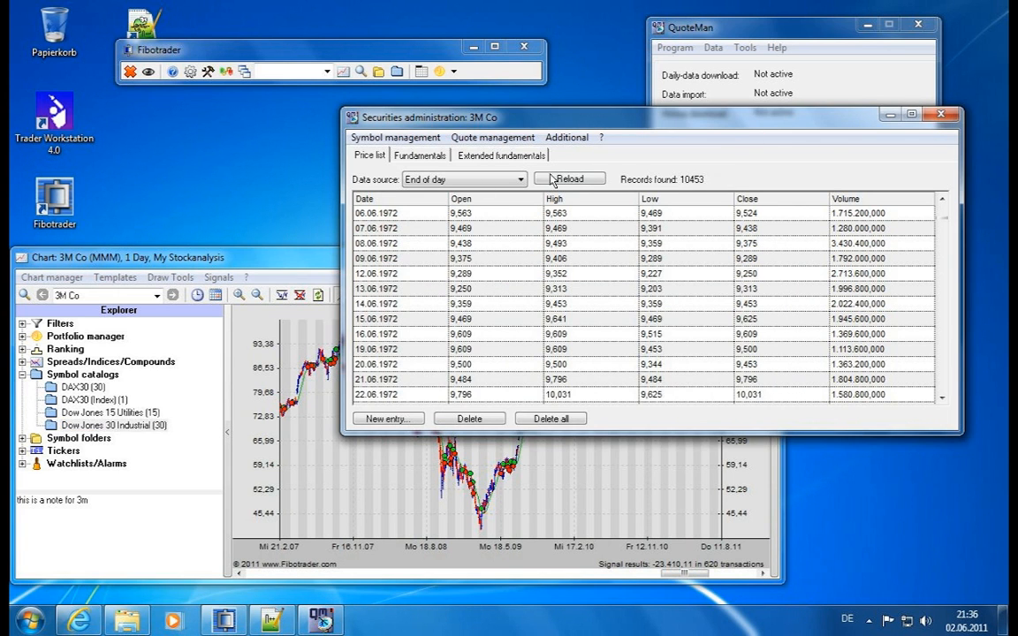
pyautogui.click(501, 182)
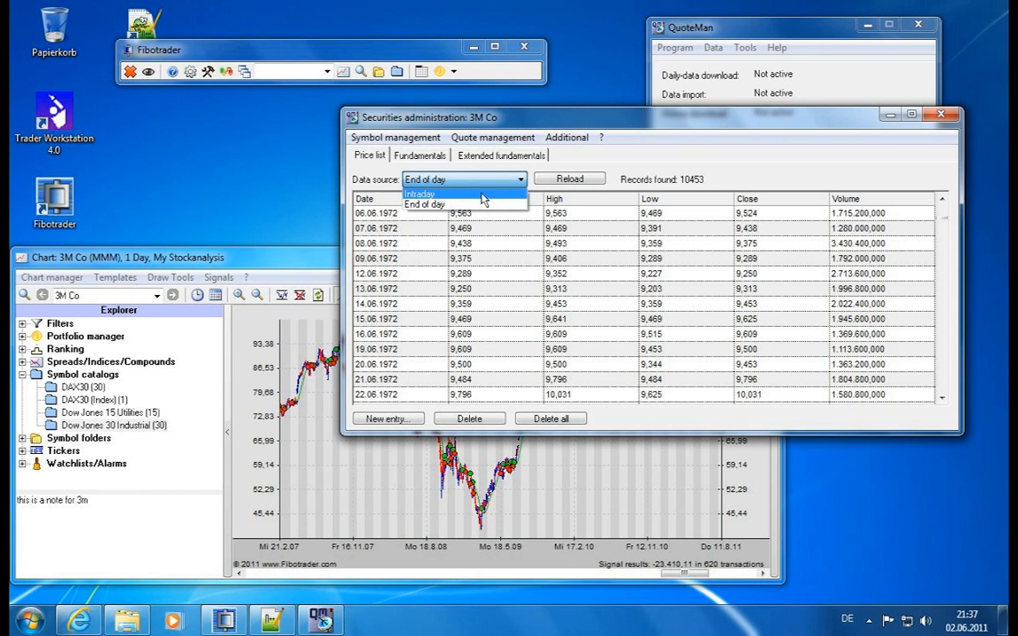
pyautogui.click(481, 195)
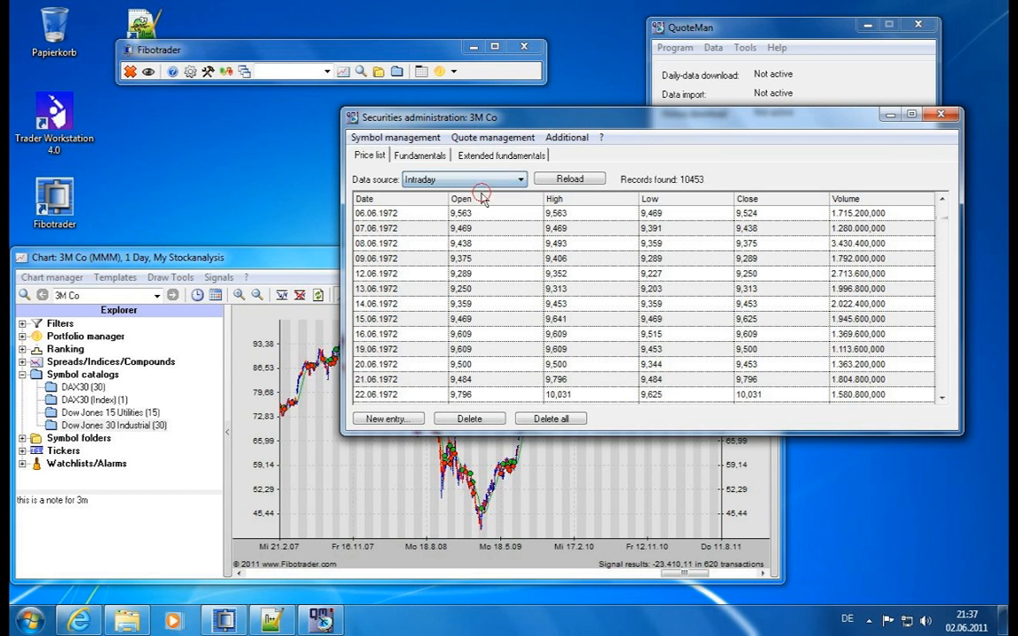
pyautogui.click(572, 179)
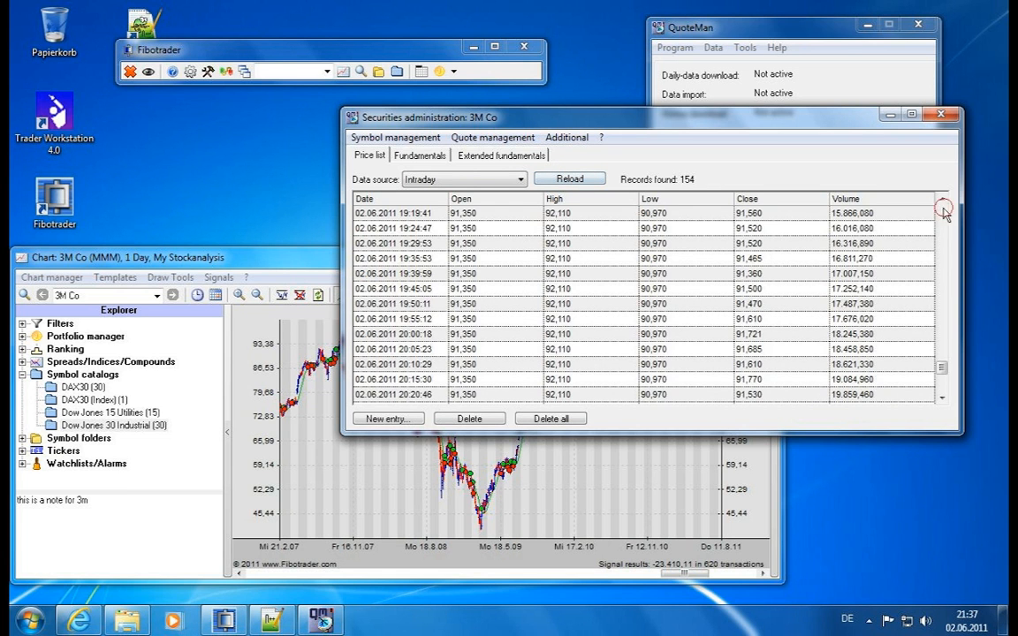
pyautogui.moveTo(942, 371); pyautogui.dragTo(942, 210)
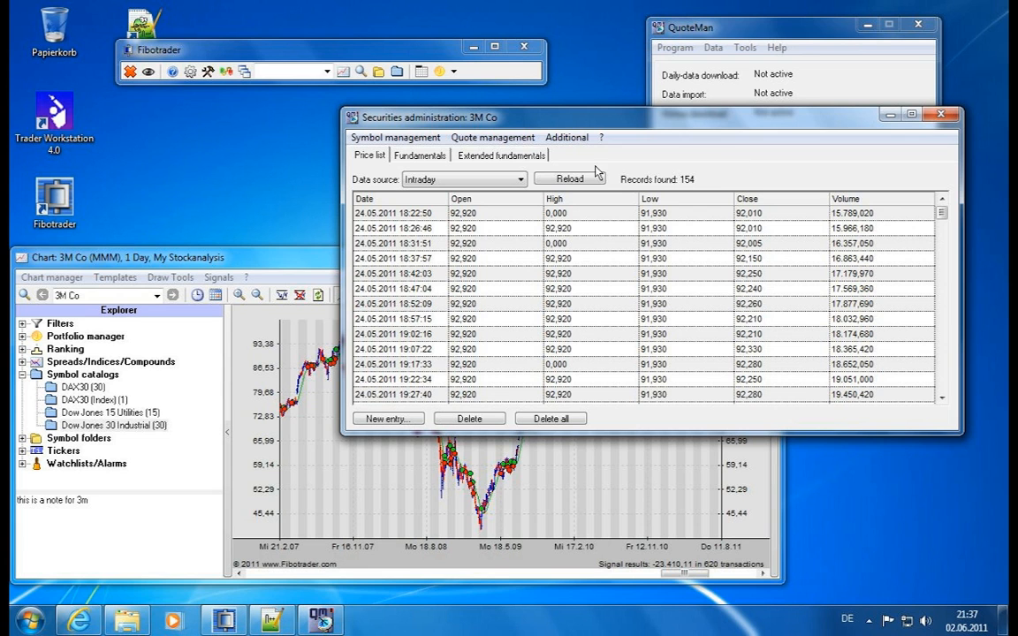
# View the options for merging quotes from another symbol into 3M Co, including the source symbol search, and cancel the merge.
pyautogui.click(525, 140)
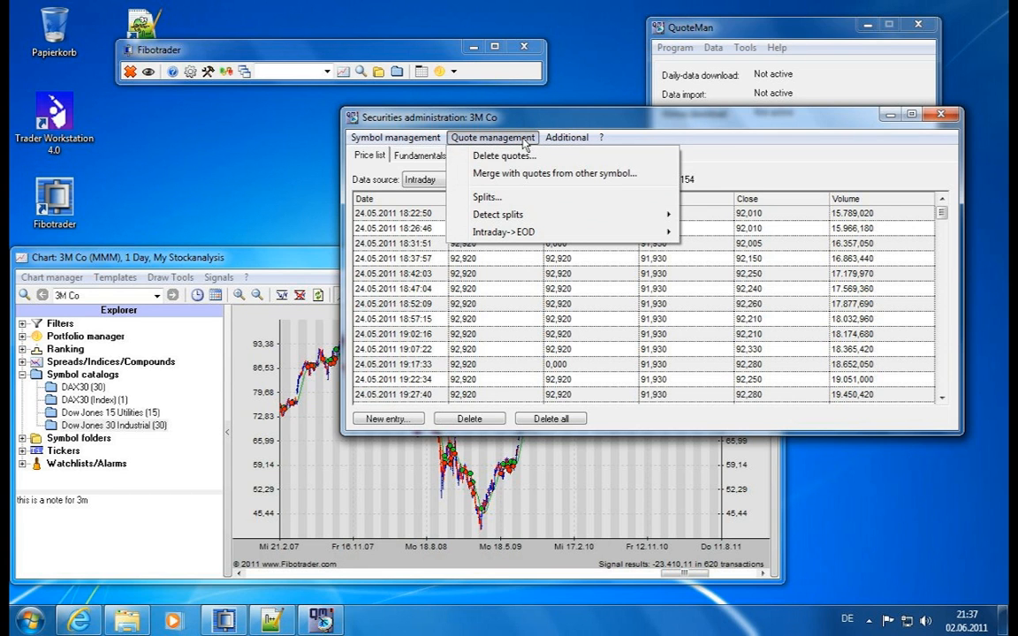
pyautogui.moveTo(495, 232)
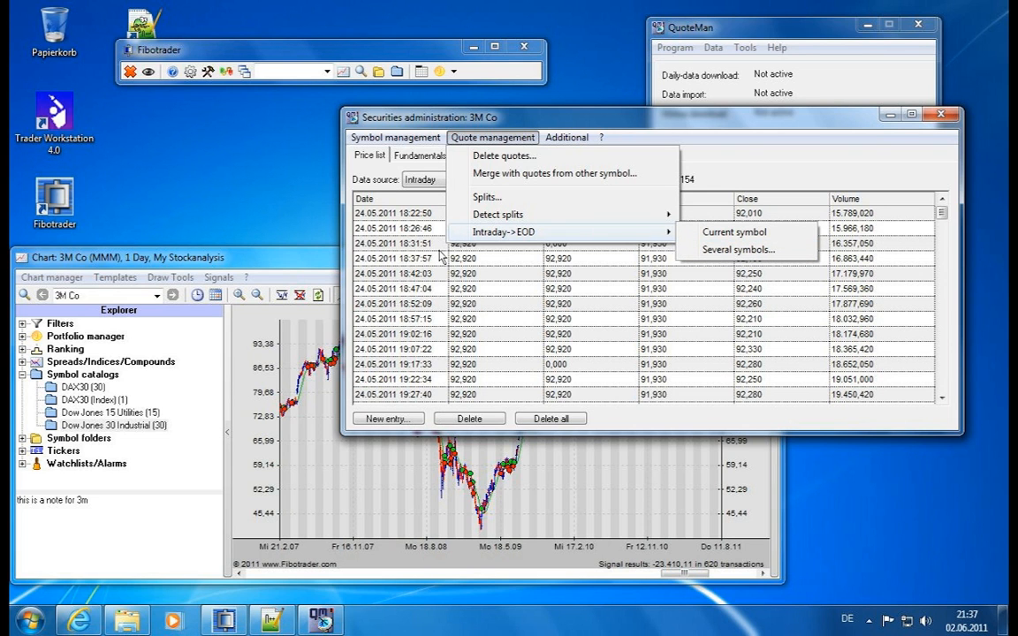
pyautogui.click(531, 233)
pyautogui.click(530, 177)
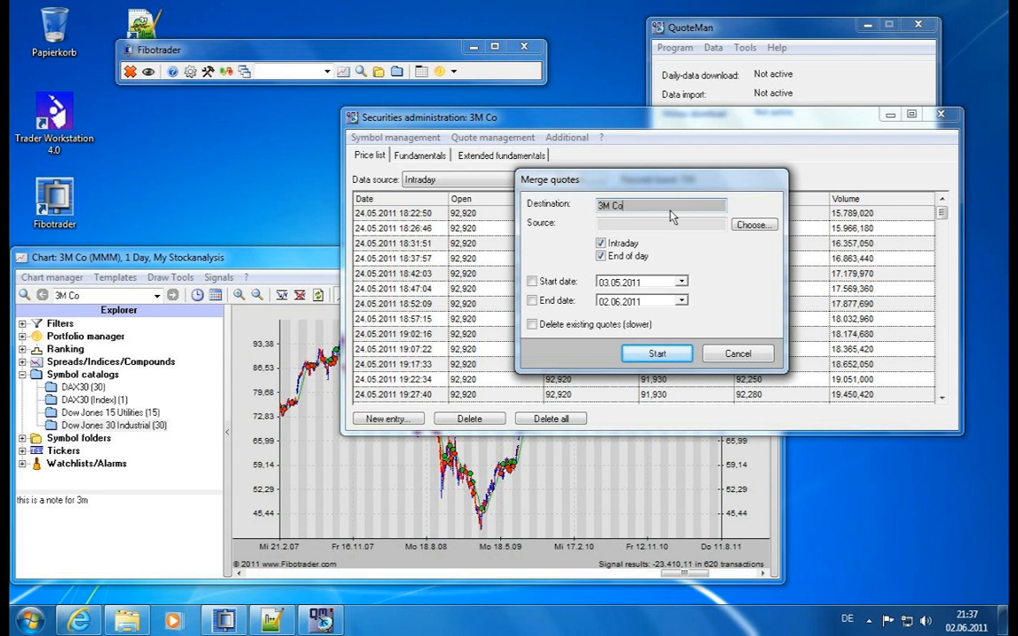
pyautogui.click(752, 226)
pyautogui.click(291, 204)
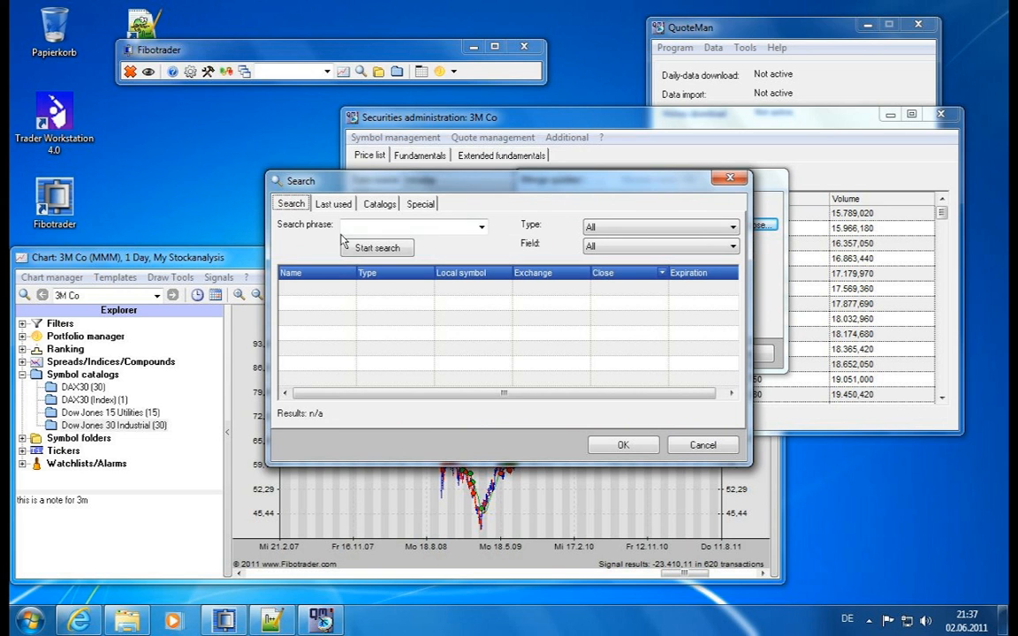
pyautogui.moveTo(418, 184); pyautogui.dragTo(597, 281)
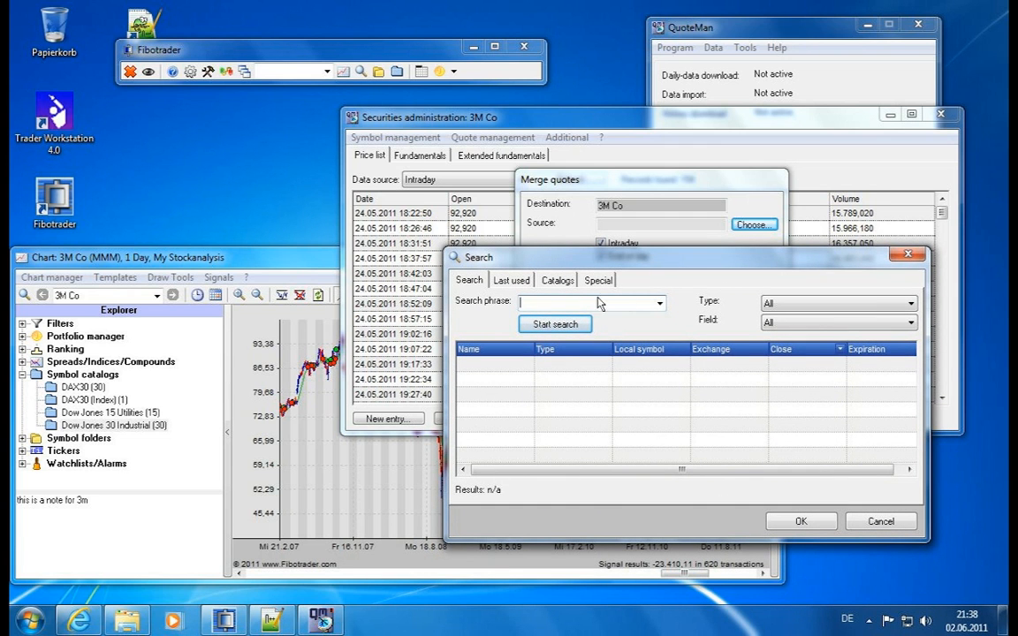
pyautogui.click(871, 529)
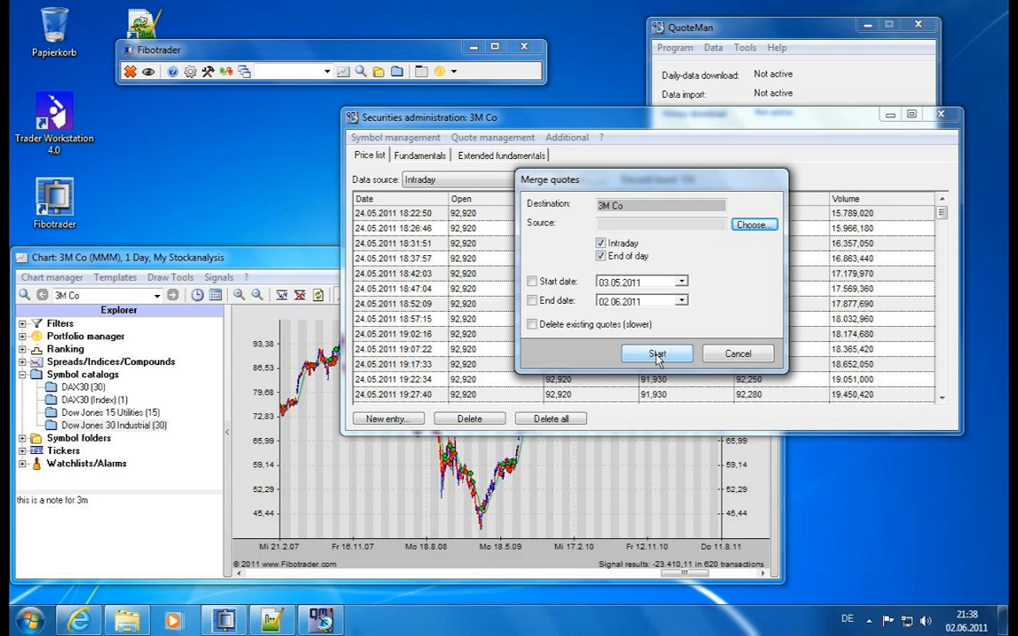
pyautogui.click(739, 355)
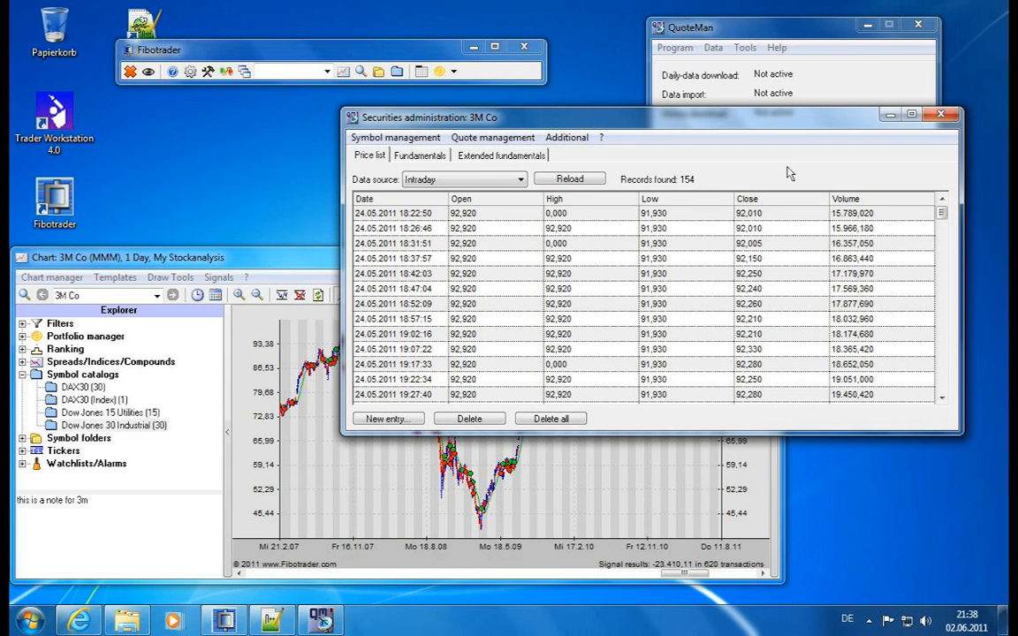
# Open the quote deletion settings for 3M Co, view the securities to process and cancel the symbol selection.
pyautogui.click(487, 139)
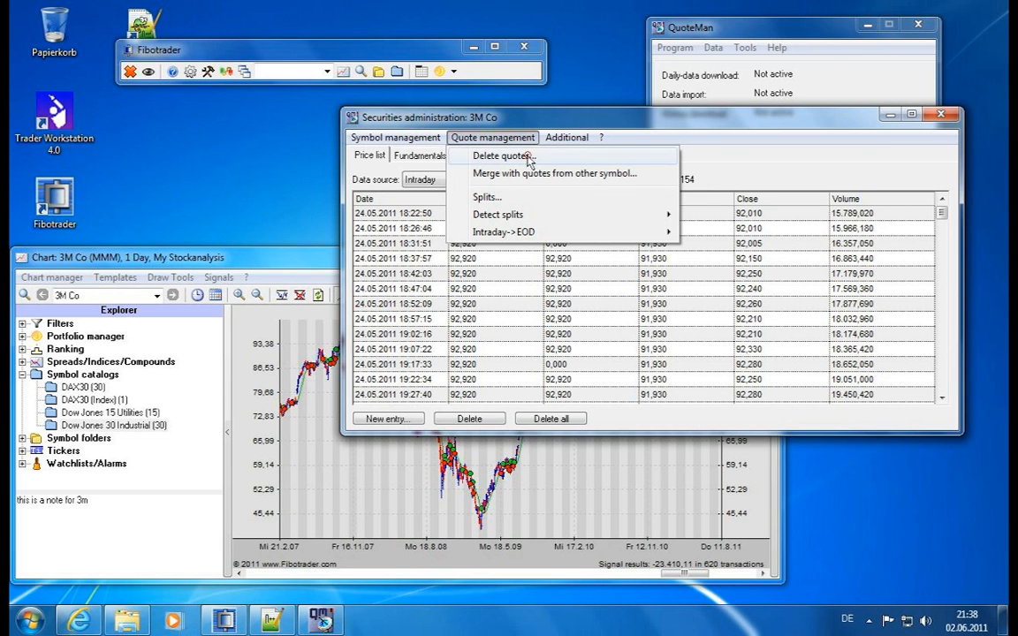
pyautogui.click(478, 156)
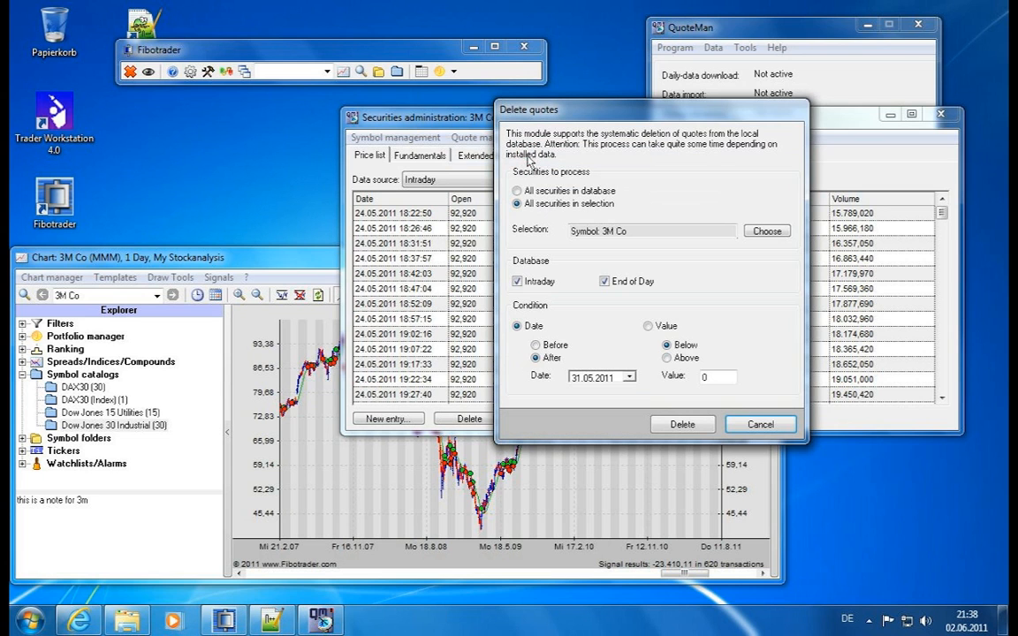
pyautogui.click(587, 191)
pyautogui.click(562, 205)
pyautogui.click(766, 232)
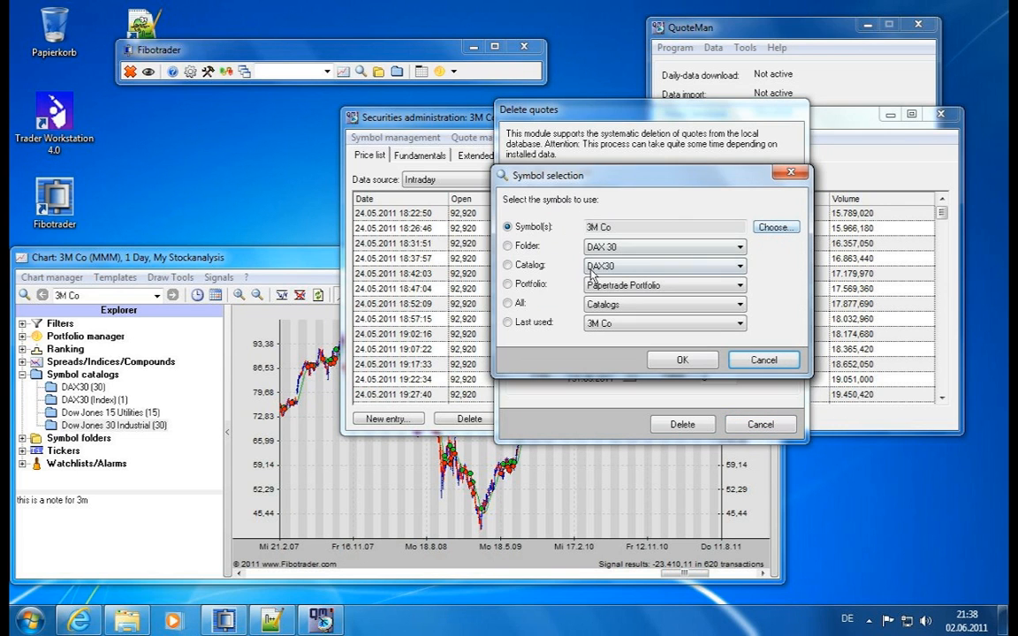
pyautogui.click(602, 227)
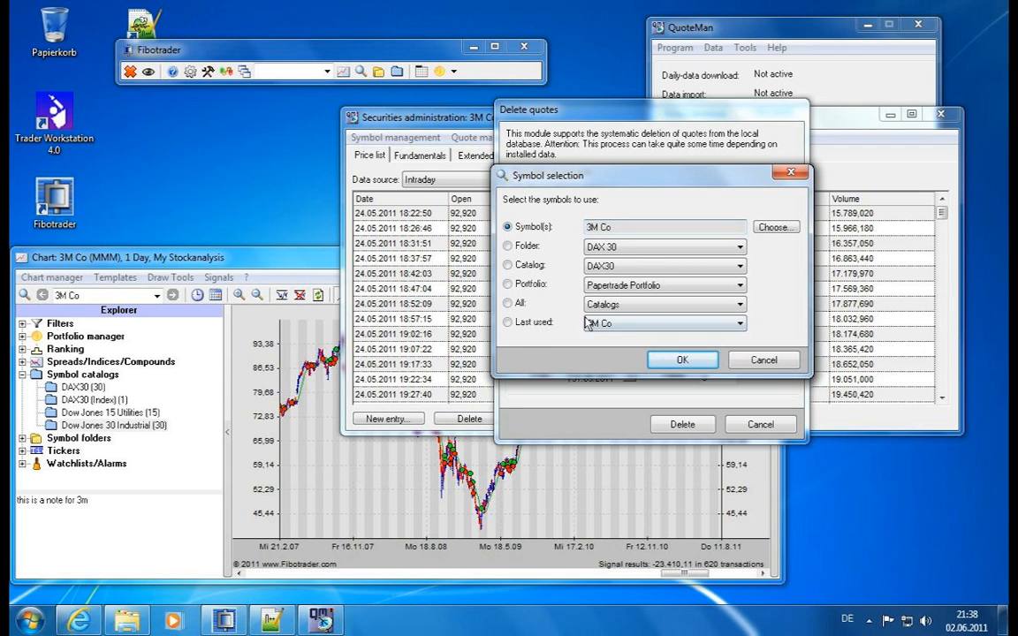
pyautogui.click(619, 288)
pyautogui.click(621, 288)
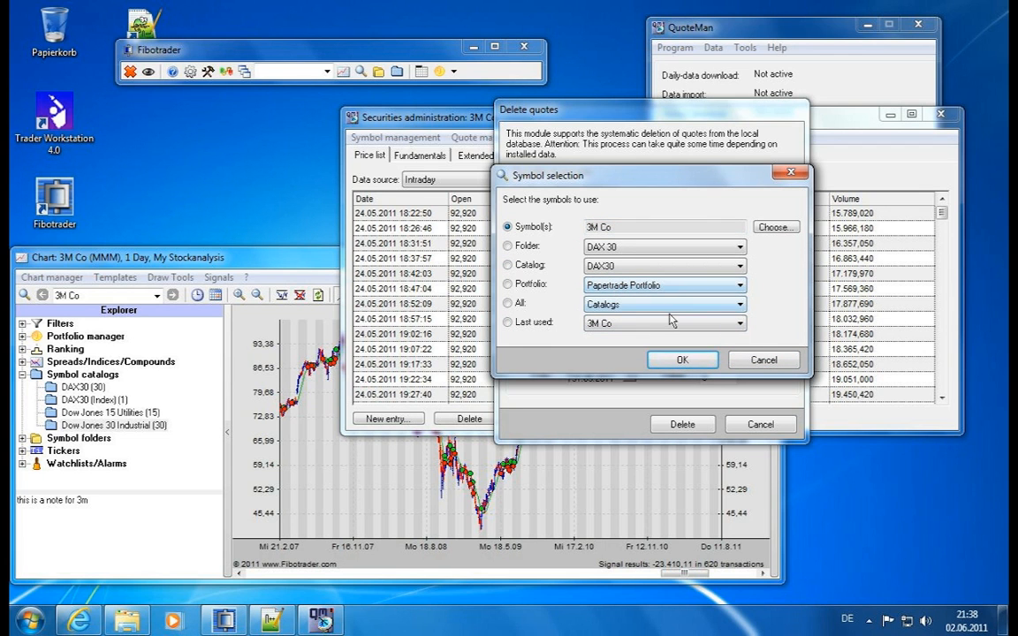
pyautogui.click(763, 363)
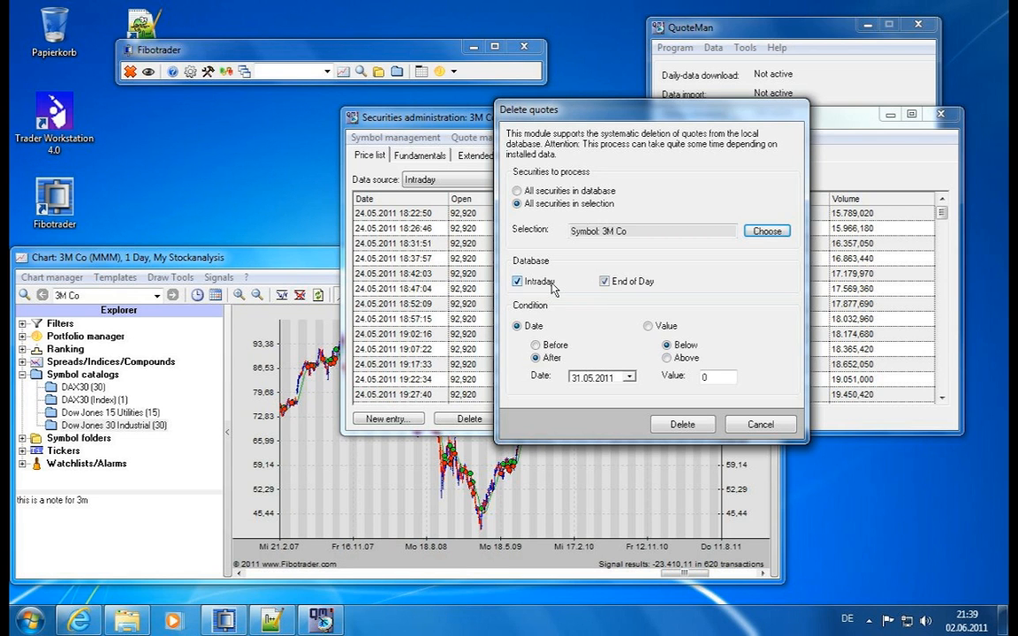
# Examine the date and value conditions for deleting quotes and cancel the deletion.
pyautogui.click(528, 328)
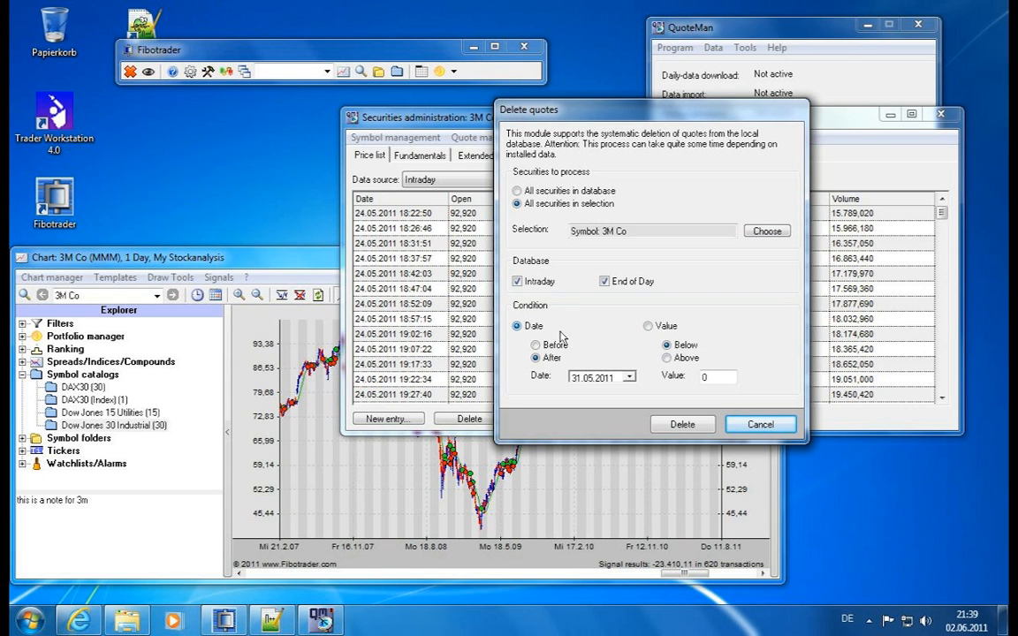
pyautogui.click(557, 348)
pyautogui.click(548, 359)
pyautogui.click(659, 327)
pyautogui.click(786, 425)
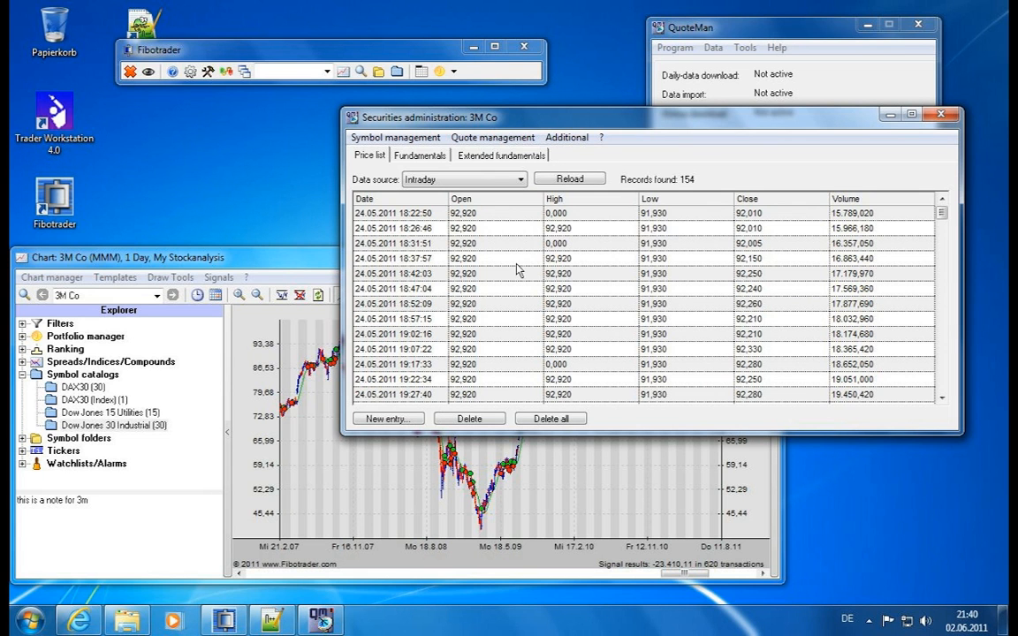
# View the securities scope, last-update date and volume conditions for deleting symbols, and cancel the deletion.
pyautogui.click(501, 139)
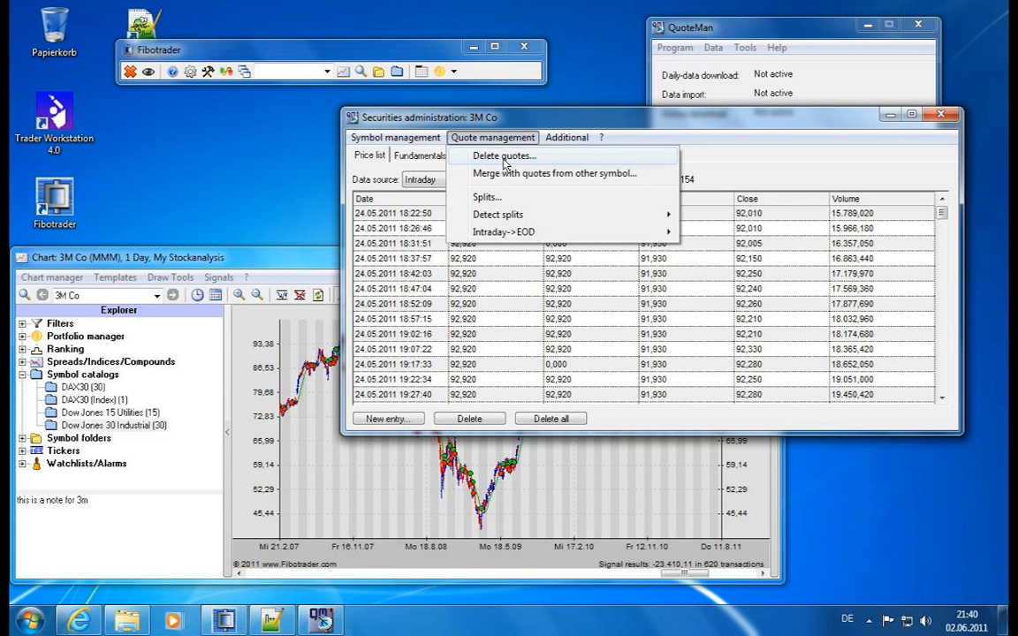
pyautogui.moveTo(395, 132)
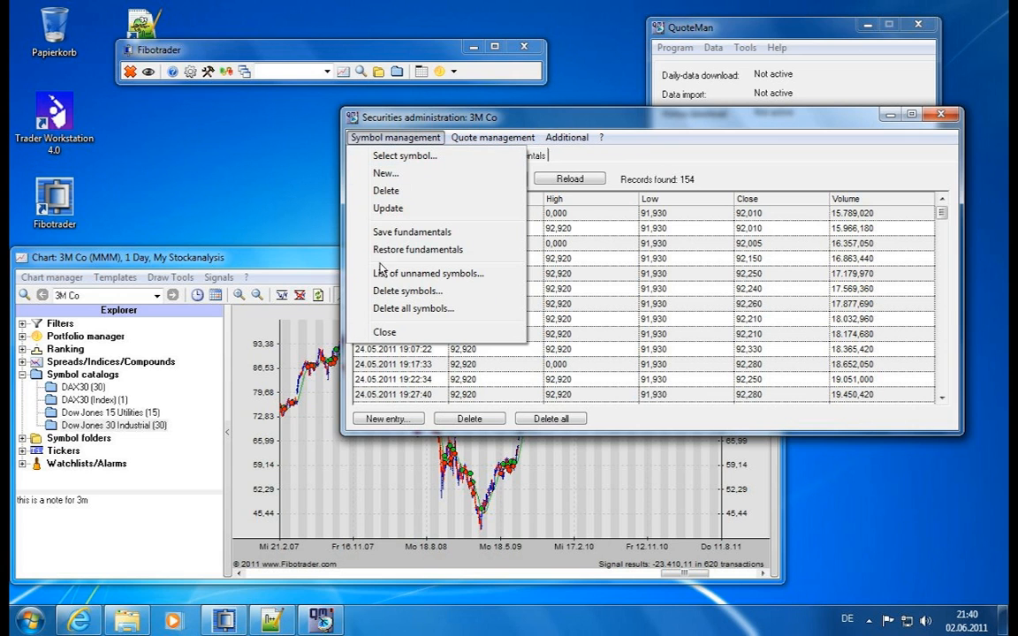
pyautogui.click(438, 297)
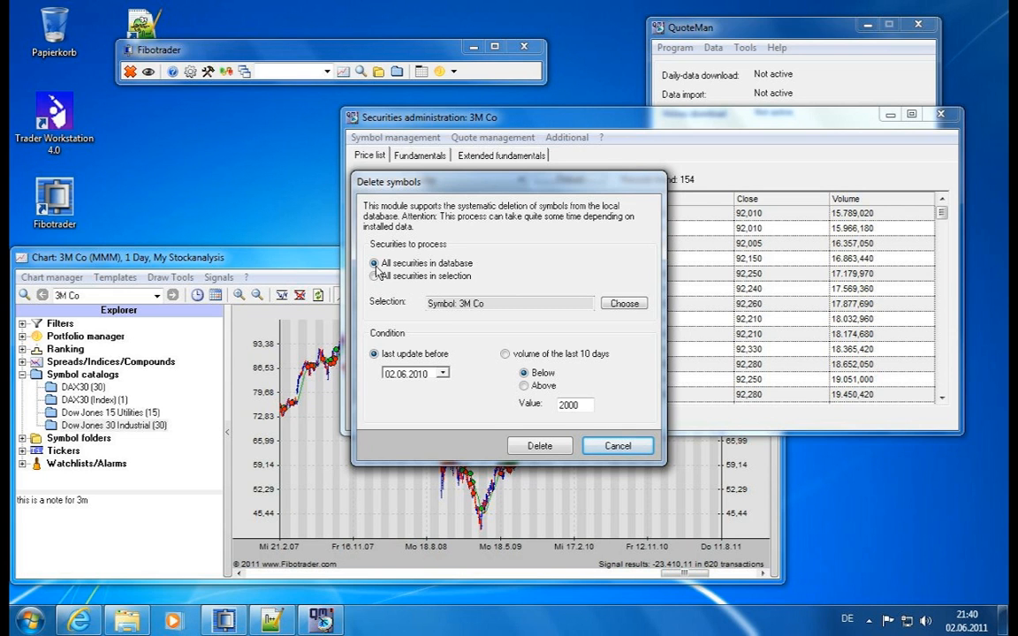
pyautogui.click(459, 276)
pyautogui.click(444, 374)
pyautogui.click(444, 374)
pyautogui.click(507, 355)
pyautogui.click(617, 447)
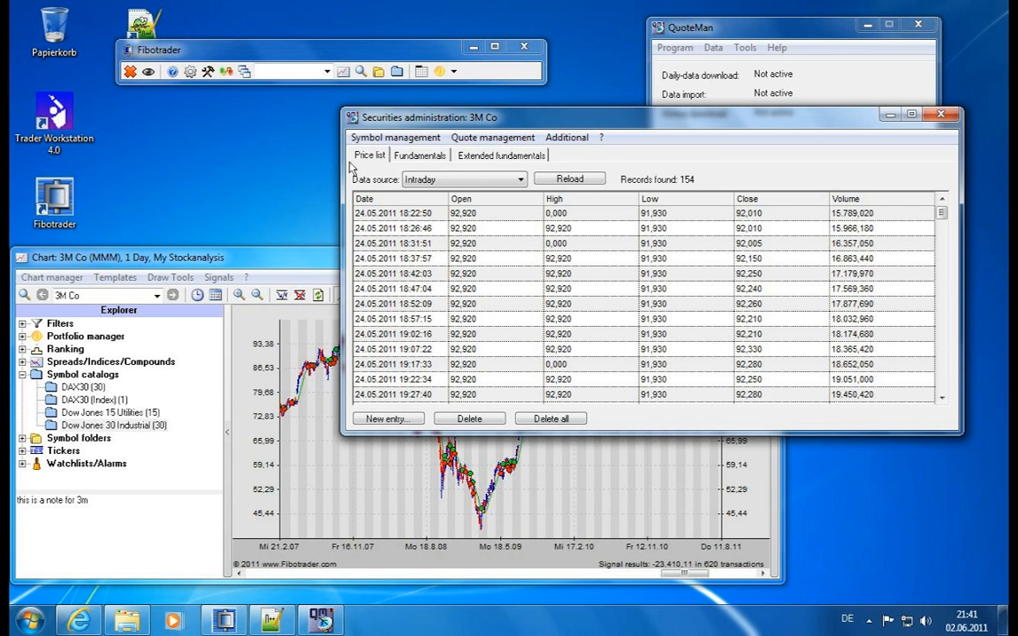
# View 3M Co's fundamentals and the available security types, keeping the type Stocks.
pyautogui.click(379, 139)
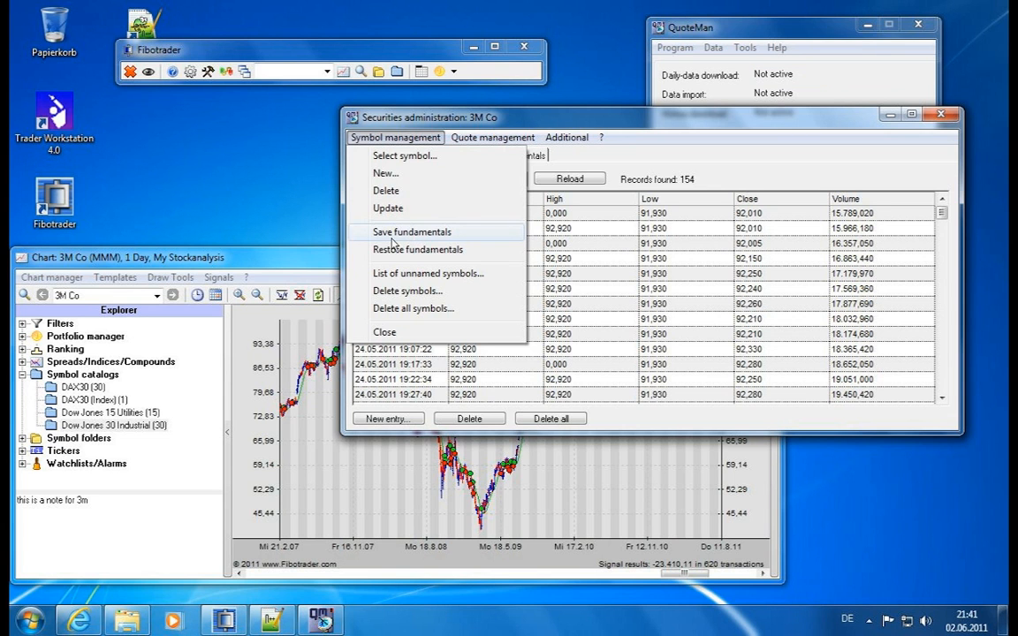
pyautogui.click(404, 140)
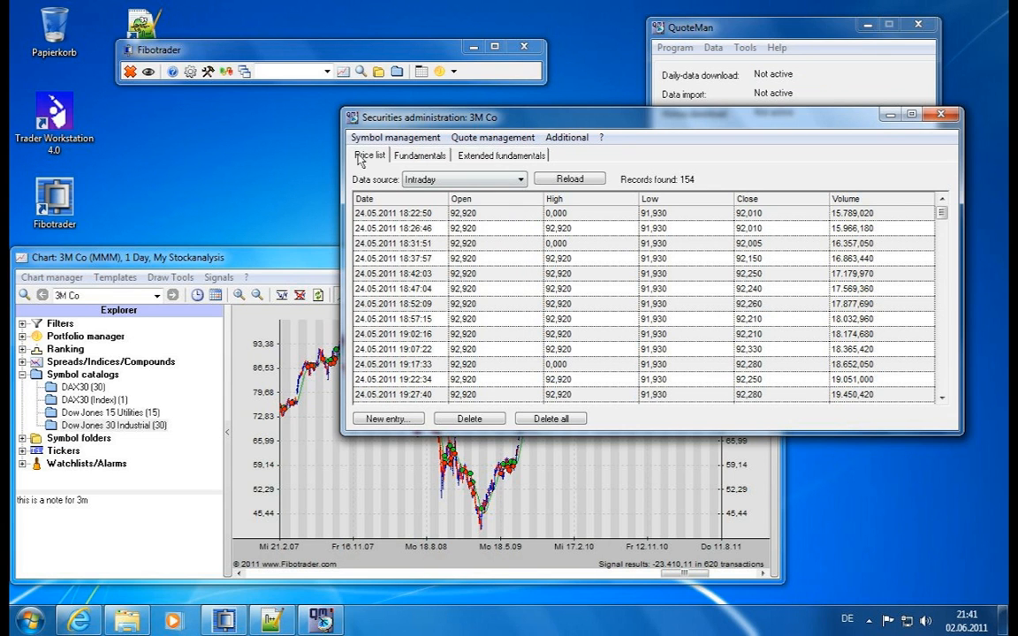
pyautogui.click(370, 157)
pyautogui.click(402, 158)
pyautogui.click(499, 181)
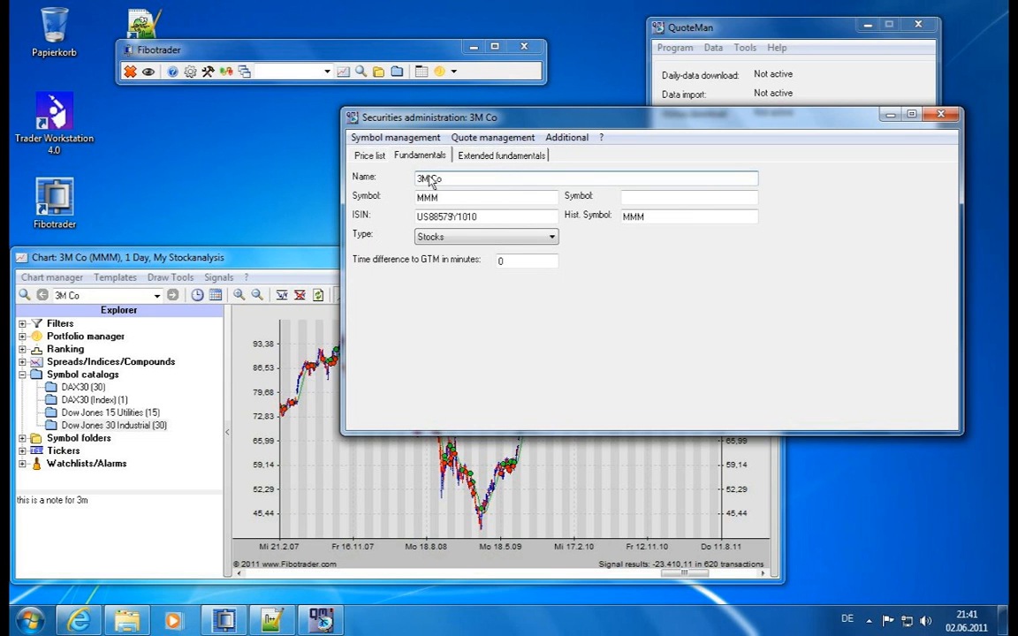
pyautogui.click(450, 198)
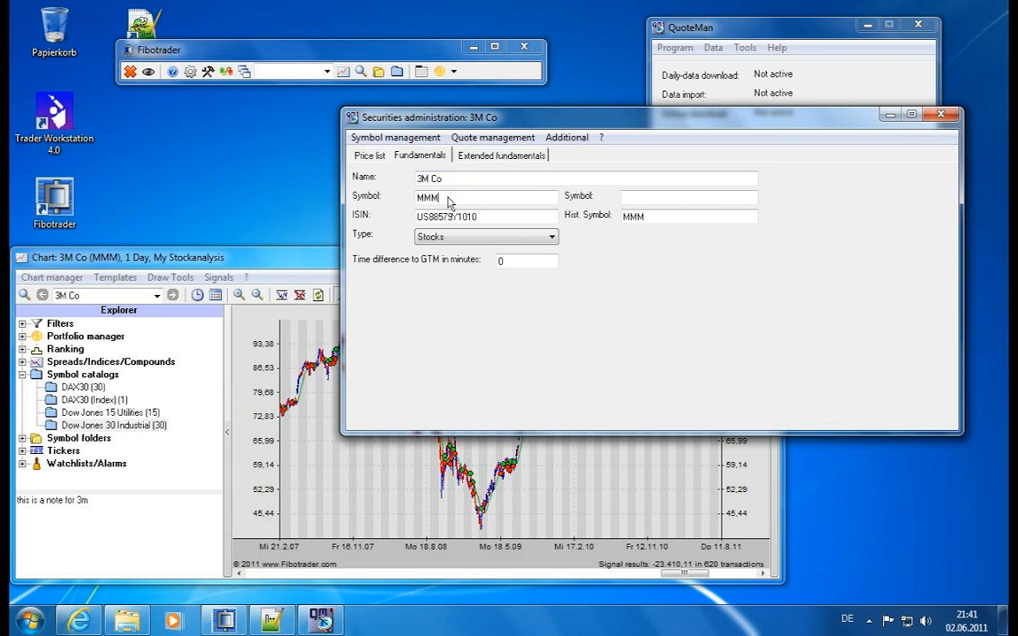
pyautogui.click(477, 237)
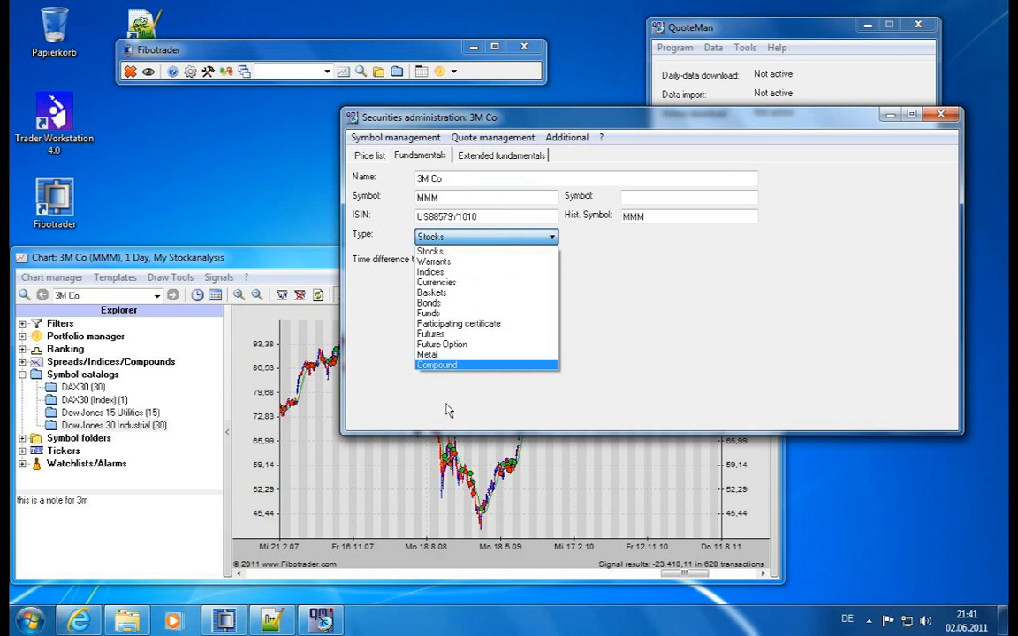
pyautogui.click(484, 252)
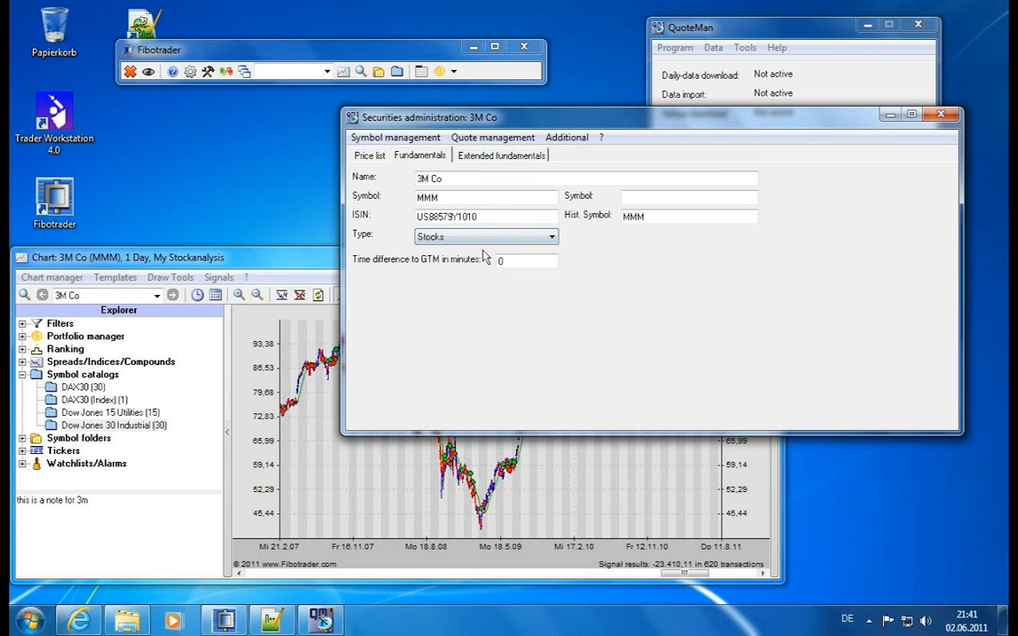
# Set 3M Co's historical symbol to MMM in the fundamentals.
pyautogui.moveTo(659, 220); pyautogui.dragTo(624, 226)
pyautogui.write('MMM')
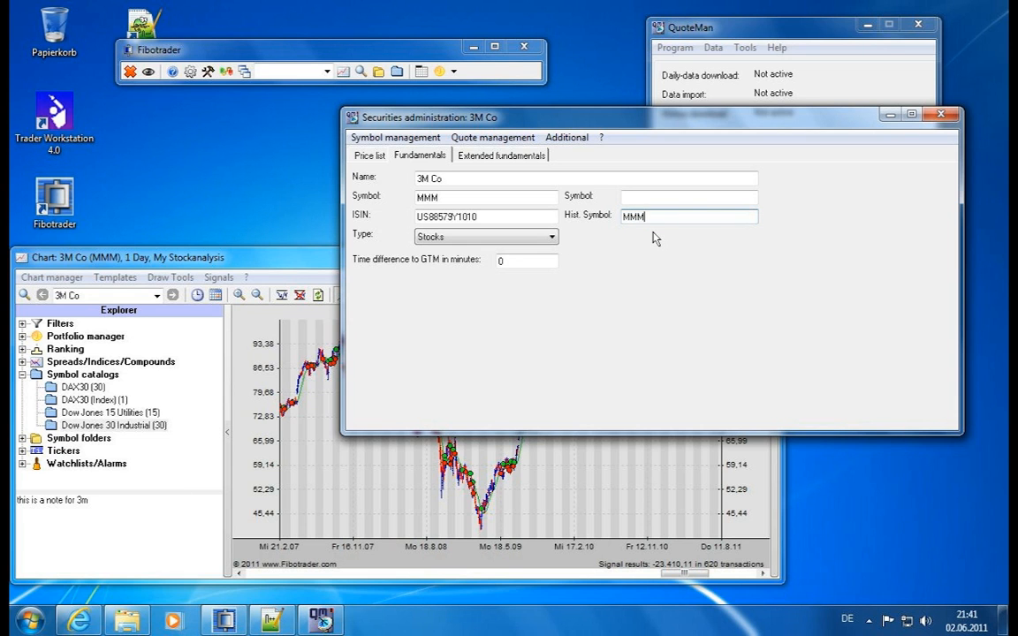
pyautogui.moveTo(677, 225); pyautogui.dragTo(623, 221)
pyautogui.write('MMM')
# Switch to the browser, look up 3M's ticker among the Dow Jones Industrial Average components on Yahoo Finance, and return to the securities administration.
pyautogui.click(79, 620)
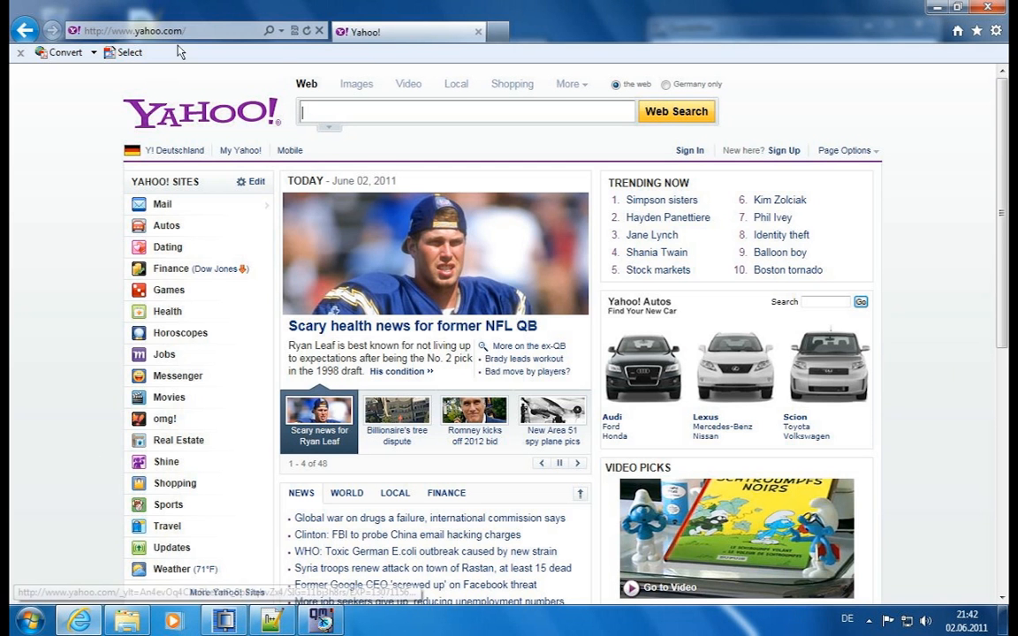
pyautogui.click(217, 274)
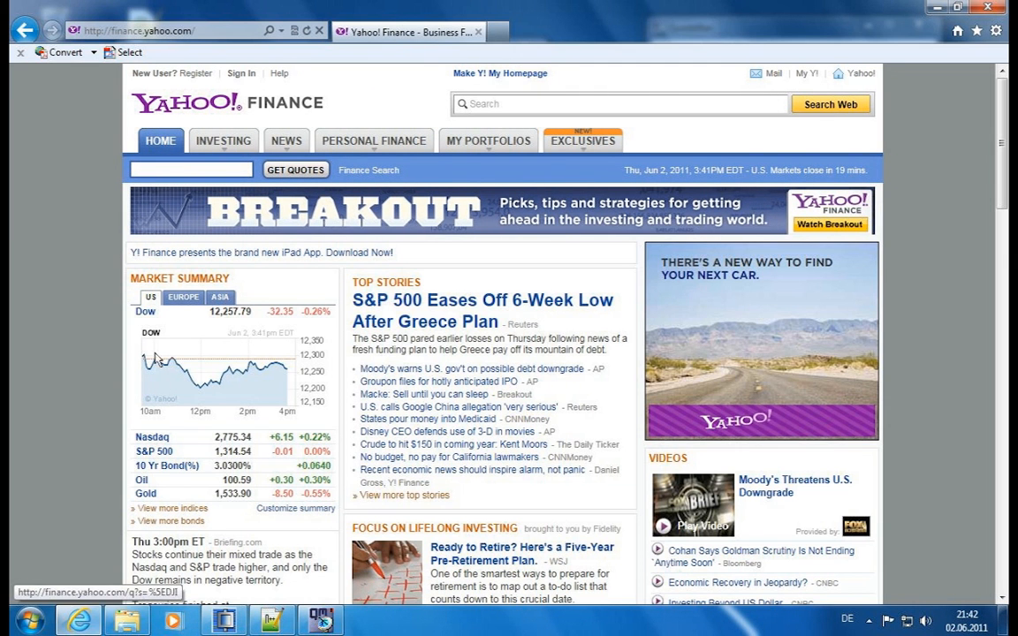
pyautogui.click(146, 313)
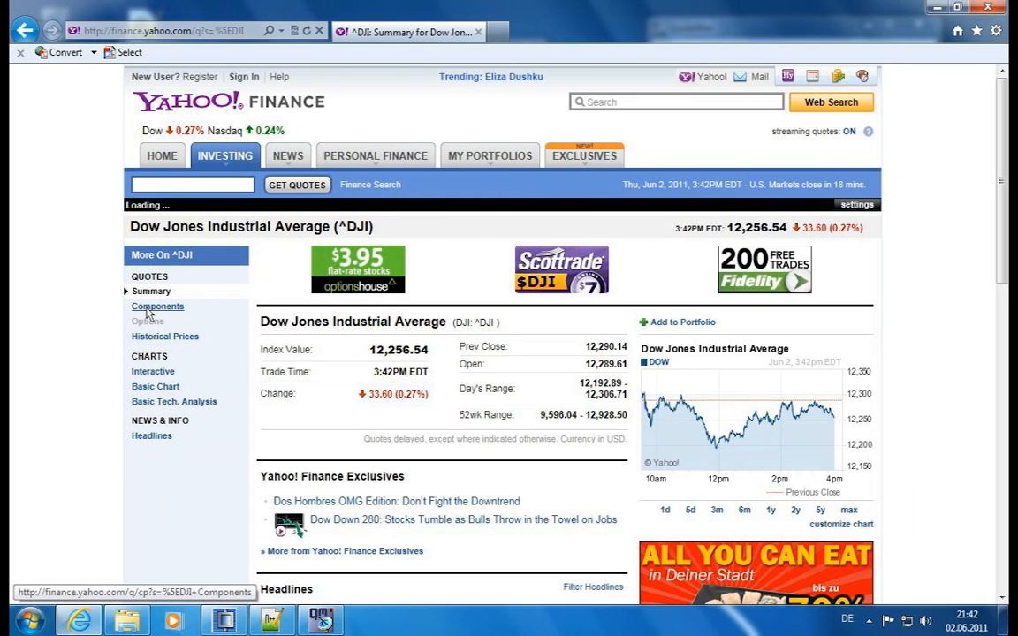
pyautogui.click(158, 306)
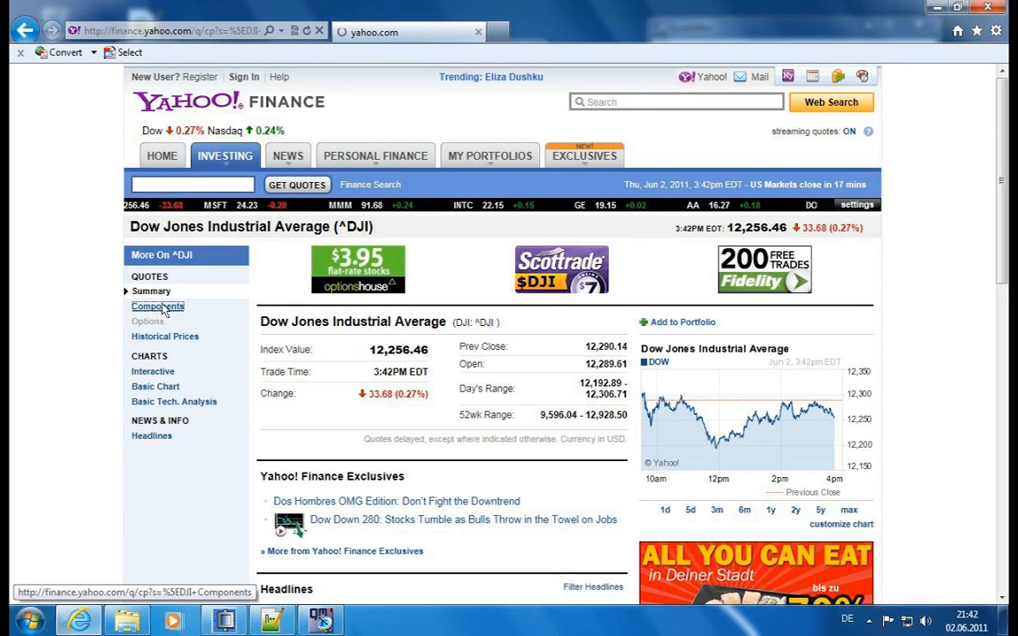
pyautogui.scroll(-5, 265, 371)
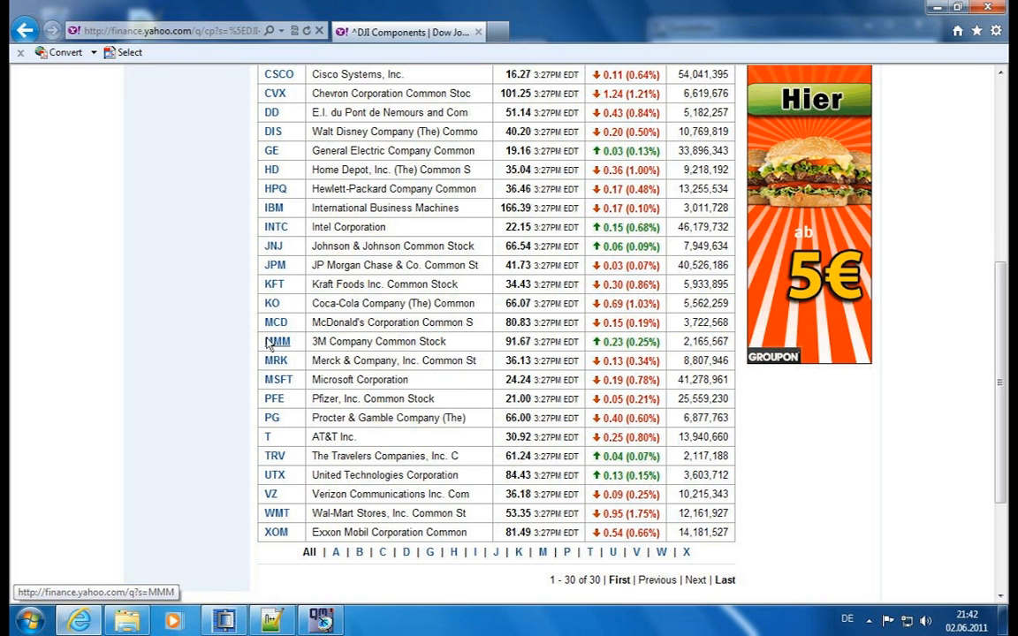
pyautogui.click(937, 12)
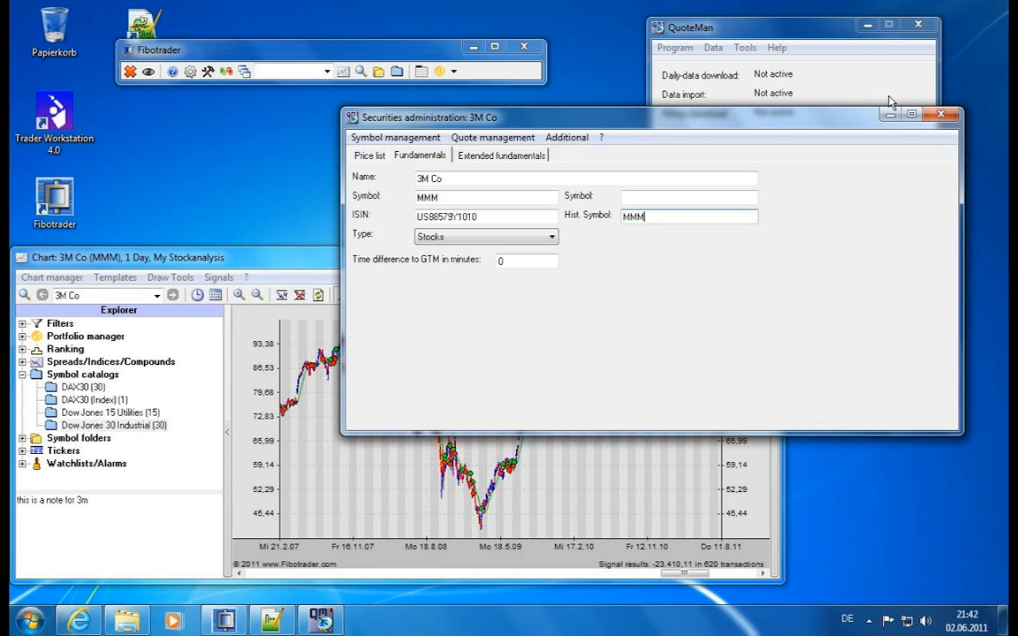
# View 3M Co's extended fundamentals, including the strike, OS type and ratio fields.
pyautogui.click(464, 155)
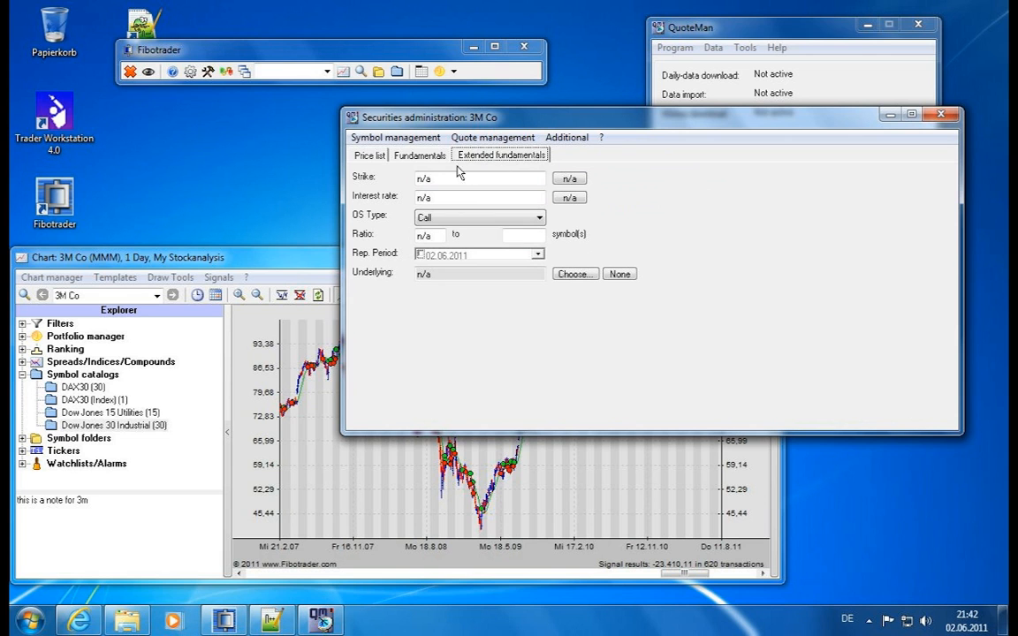
pyautogui.click(458, 179)
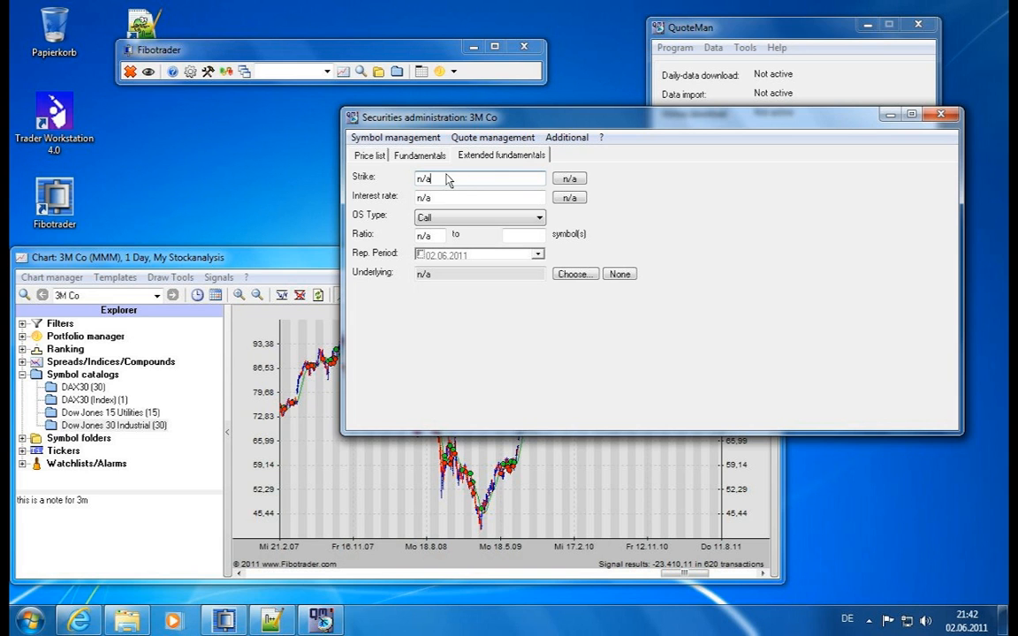
pyautogui.click(454, 219)
pyautogui.click(460, 228)
pyautogui.click(419, 234)
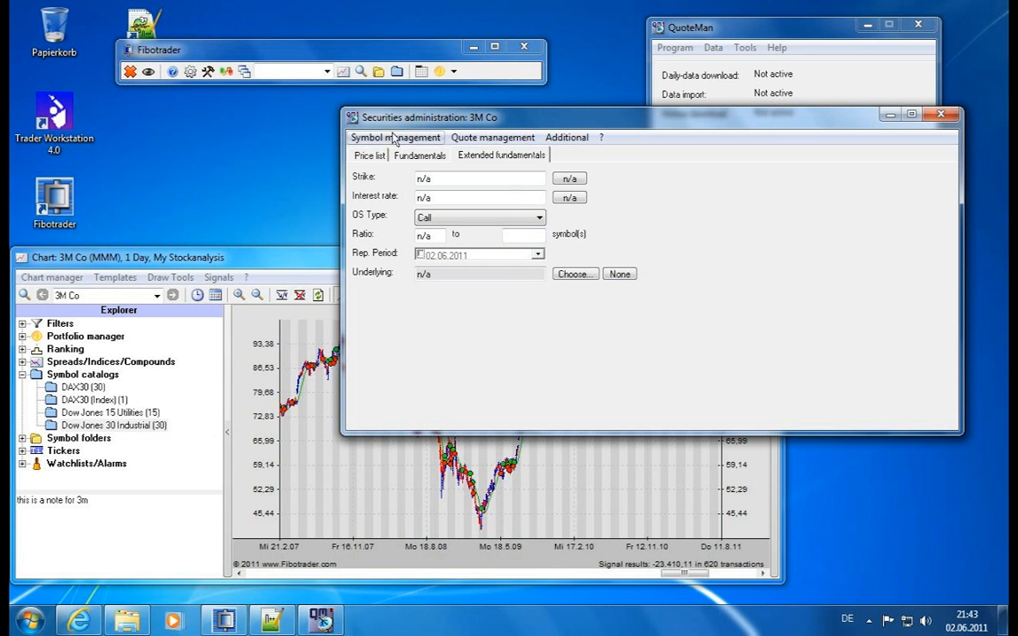
# Return to 3M Co's price list and save its fundamentals.
pyautogui.click(378, 157)
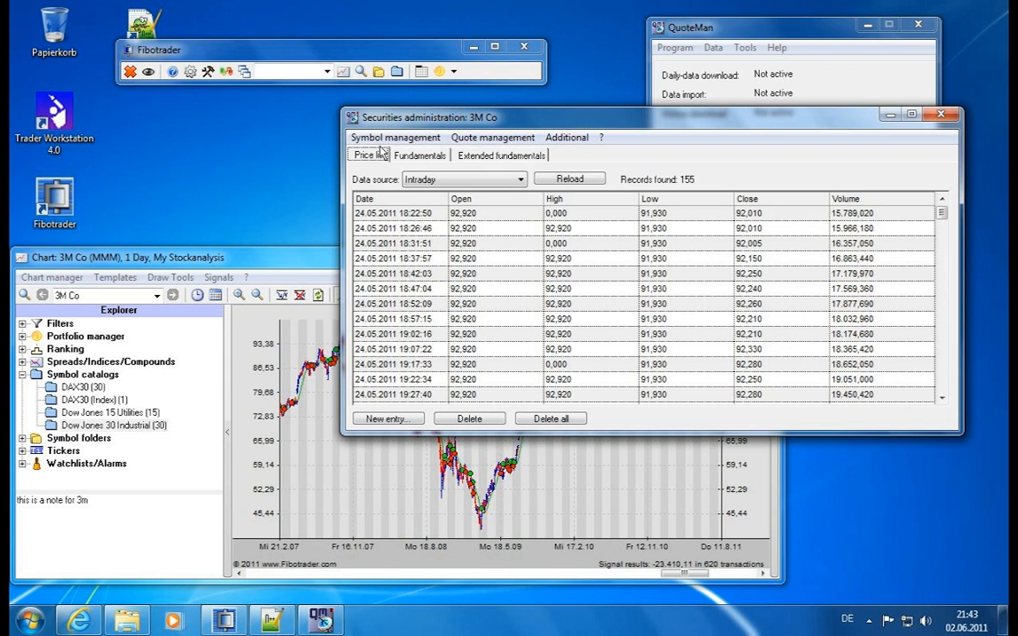
pyautogui.click(395, 138)
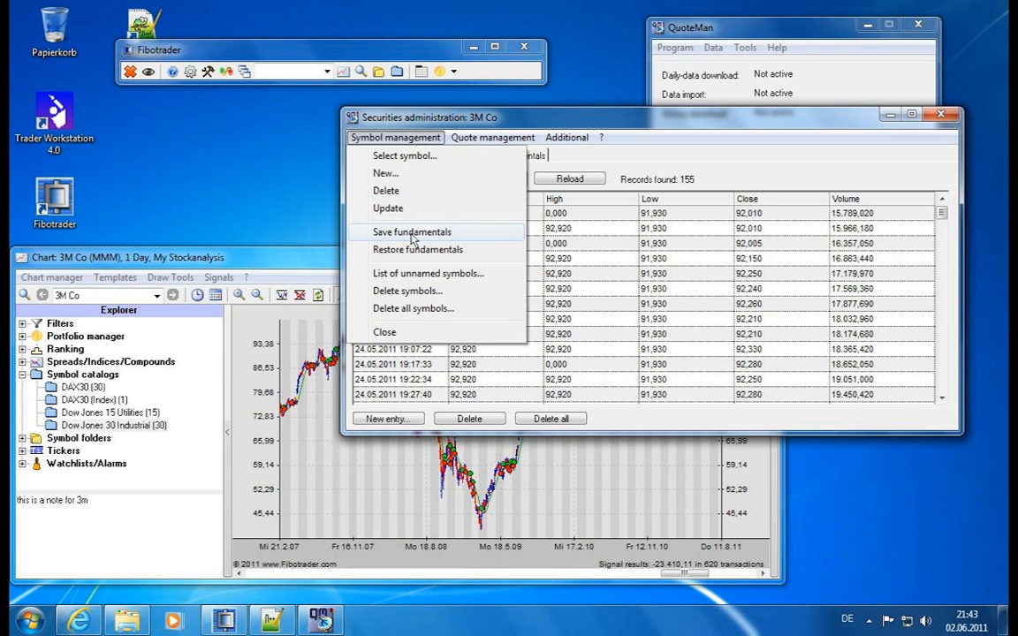
pyautogui.click(411, 234)
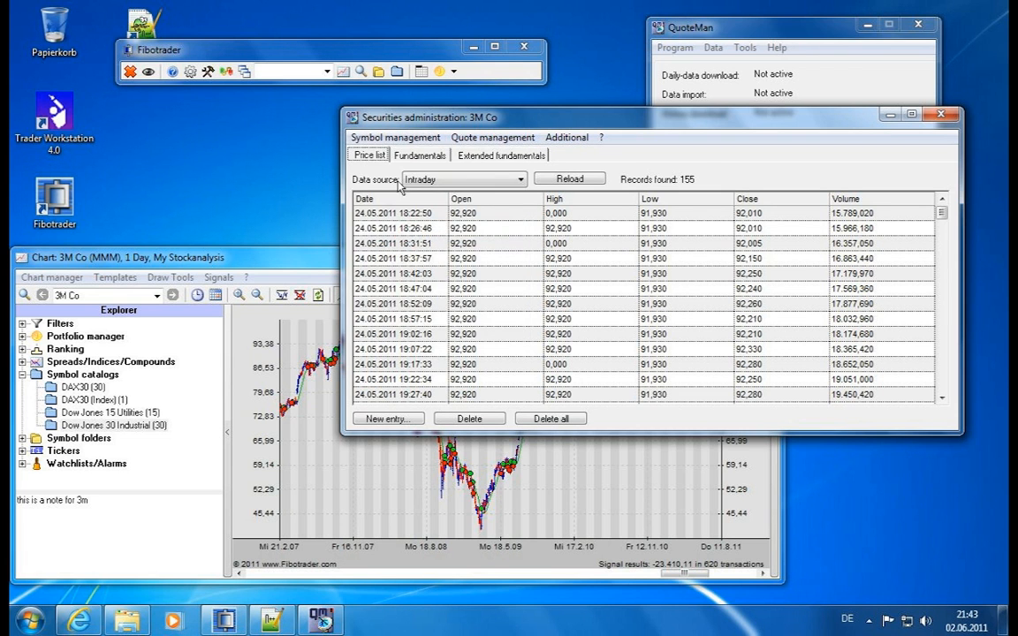
pyautogui.click(404, 140)
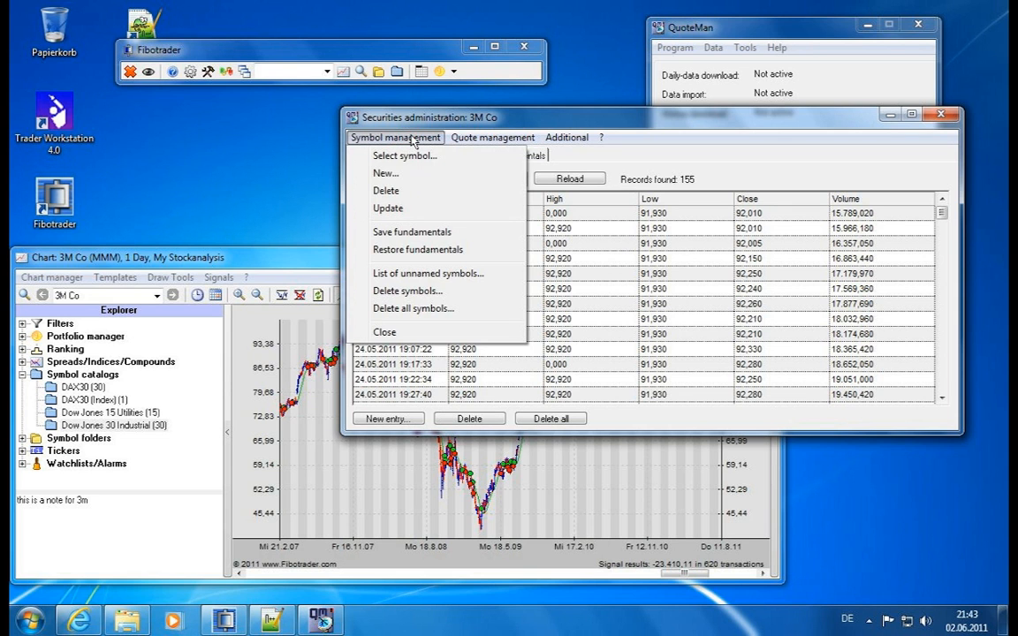
pyautogui.click(413, 141)
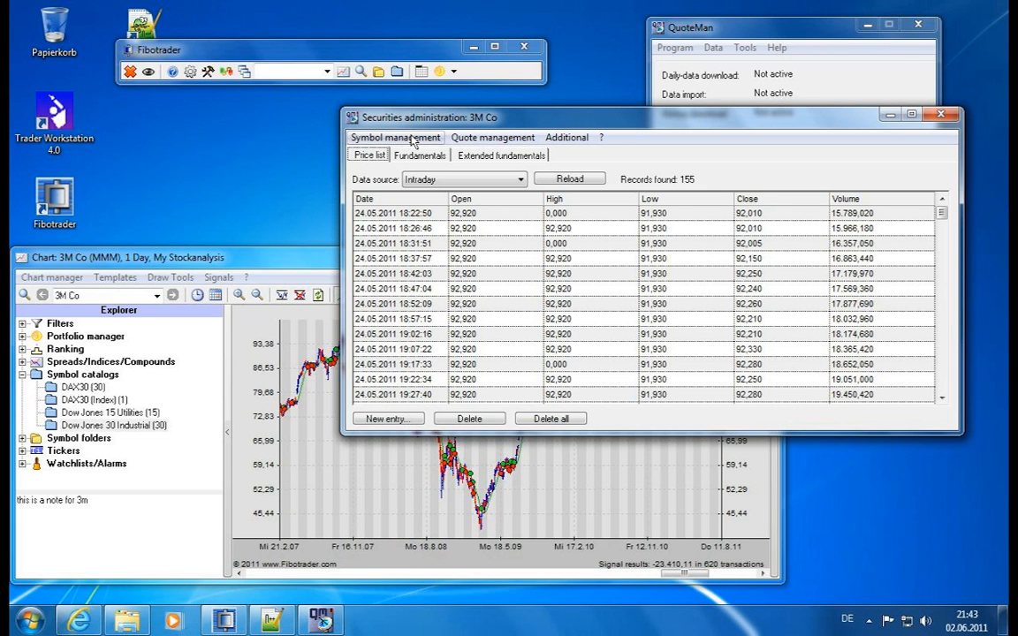
# Open the list of unnamed symbols and look through it from start to end.
pyautogui.moveTo(538, 123); pyautogui.dragTo(541, 125)
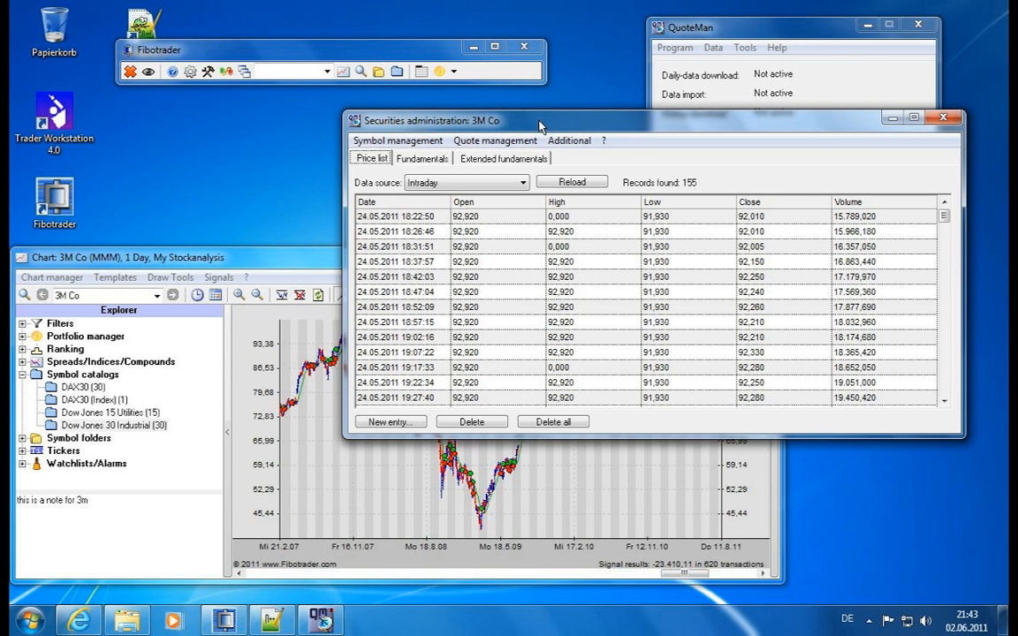
pyautogui.click(378, 141)
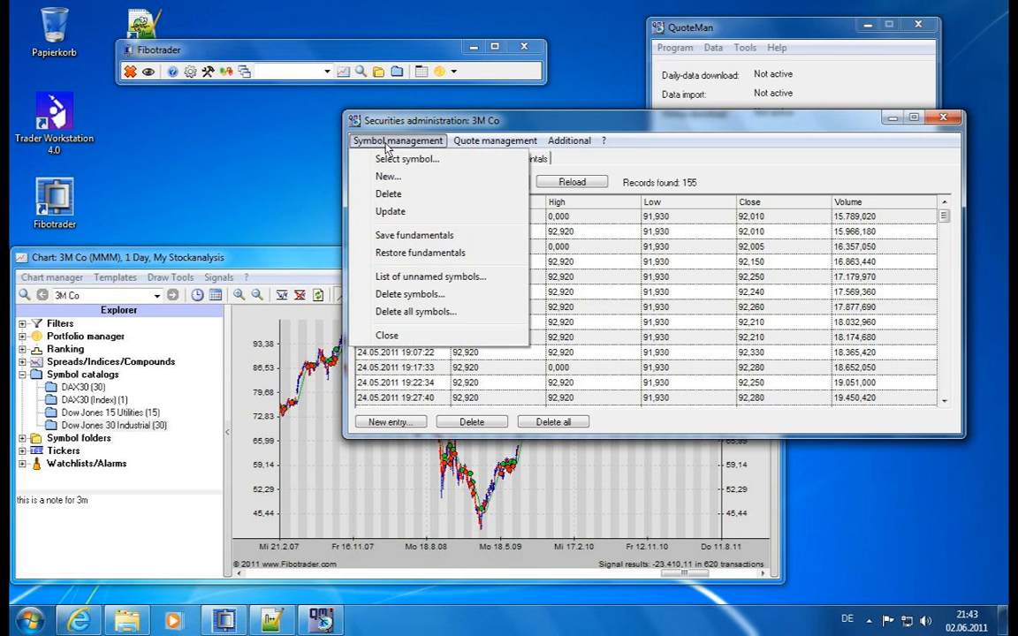
pyautogui.click(417, 277)
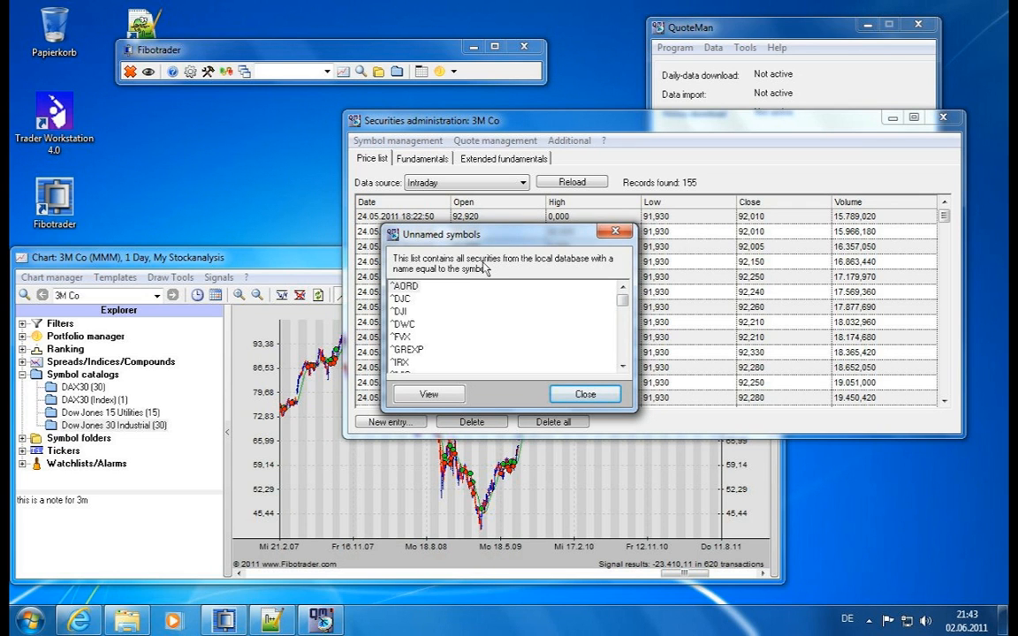
pyautogui.click(399, 286)
pyautogui.moveTo(623, 305); pyautogui.dragTo(622, 361)
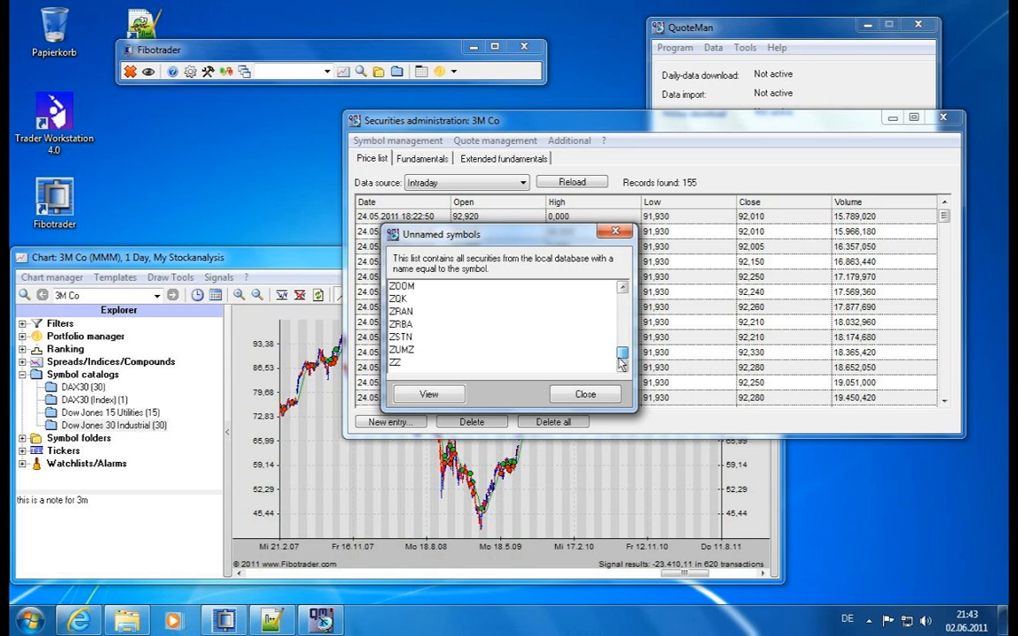
pyautogui.scroll(10, 439, 341)
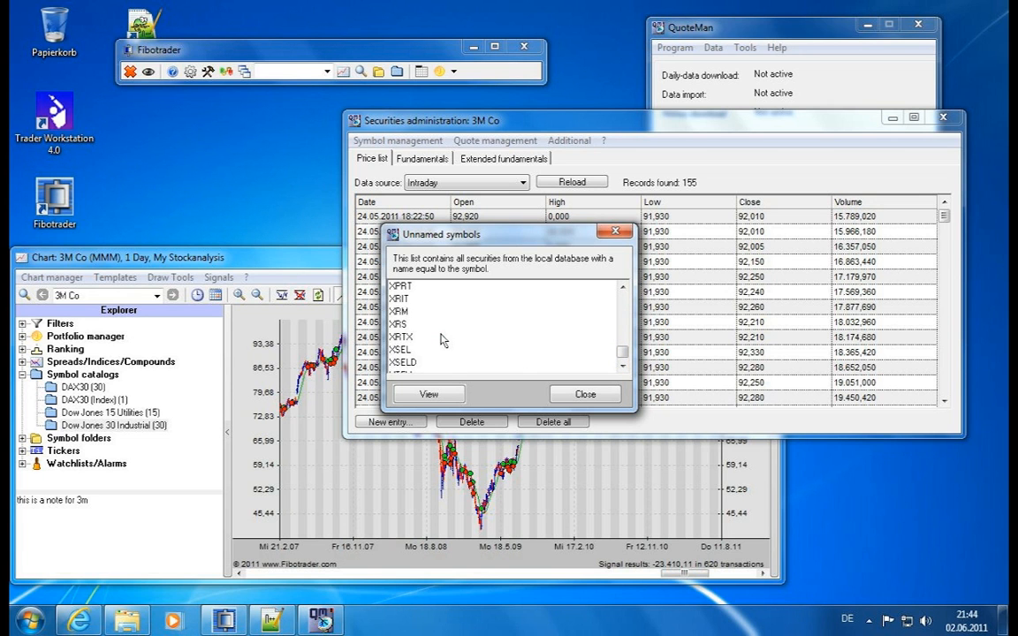
pyautogui.moveTo(621, 355); pyautogui.dragTo(627, 296)
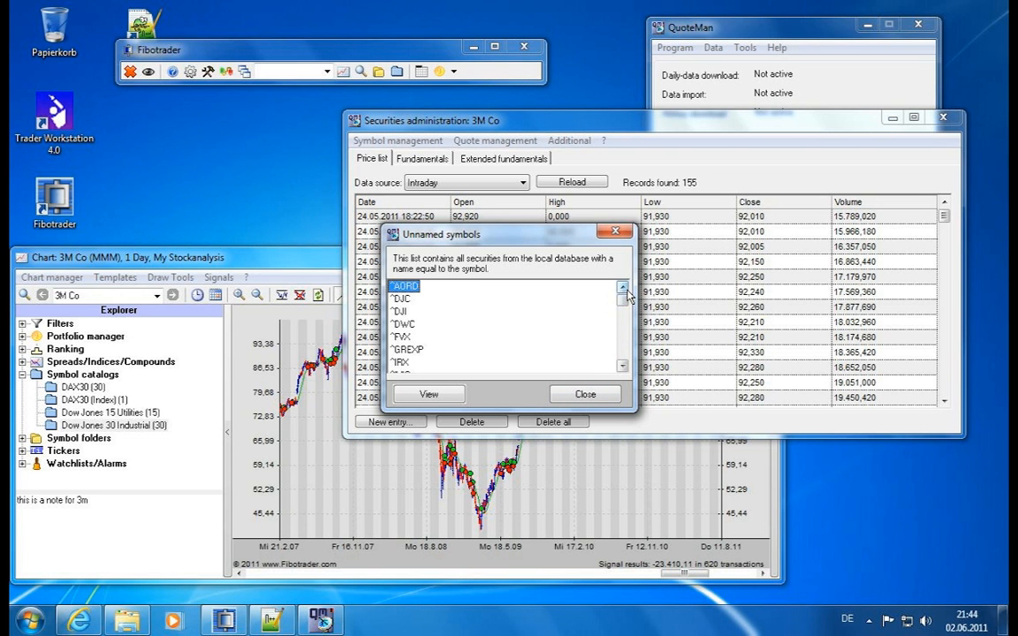
# Open the symbol CHD from the list of unnamed symbols and view its fundamentals.
pyautogui.scroll(-15, 398, 334)
pyautogui.click(398, 325)
pyautogui.click(429, 394)
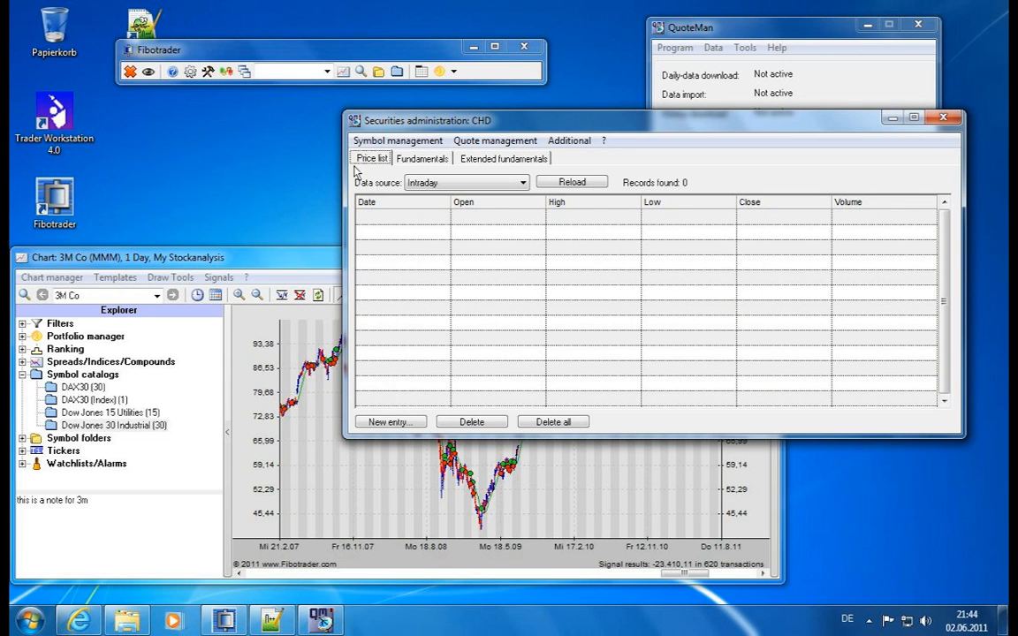
pyautogui.click(429, 159)
pyautogui.press('Tab')
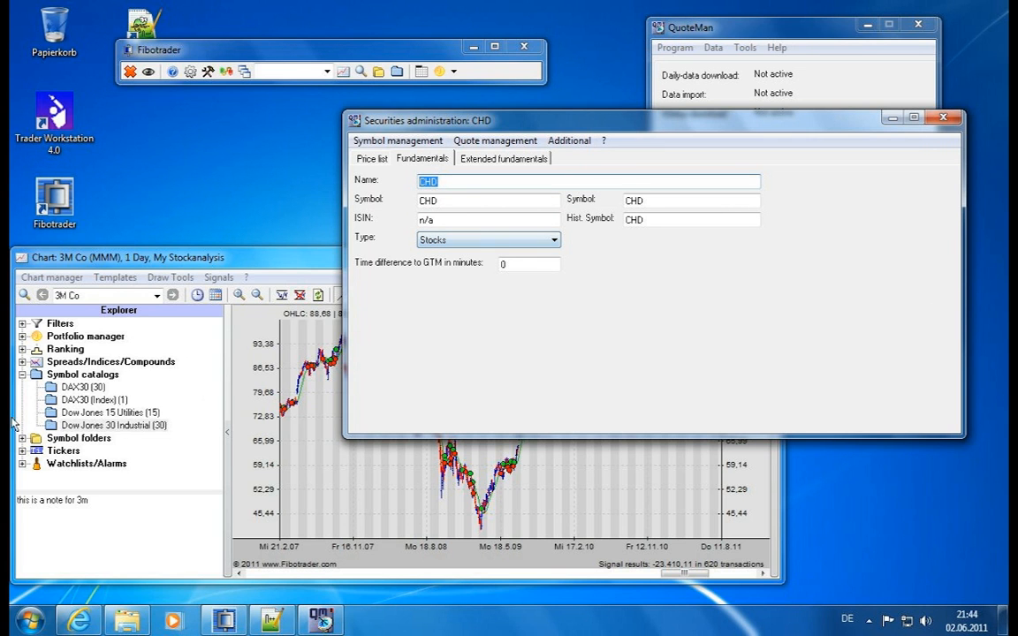
# Expand the Dow Jones 30 Industrial catalog in the chart explorer and select 3M Co.
pyautogui.click(71, 426)
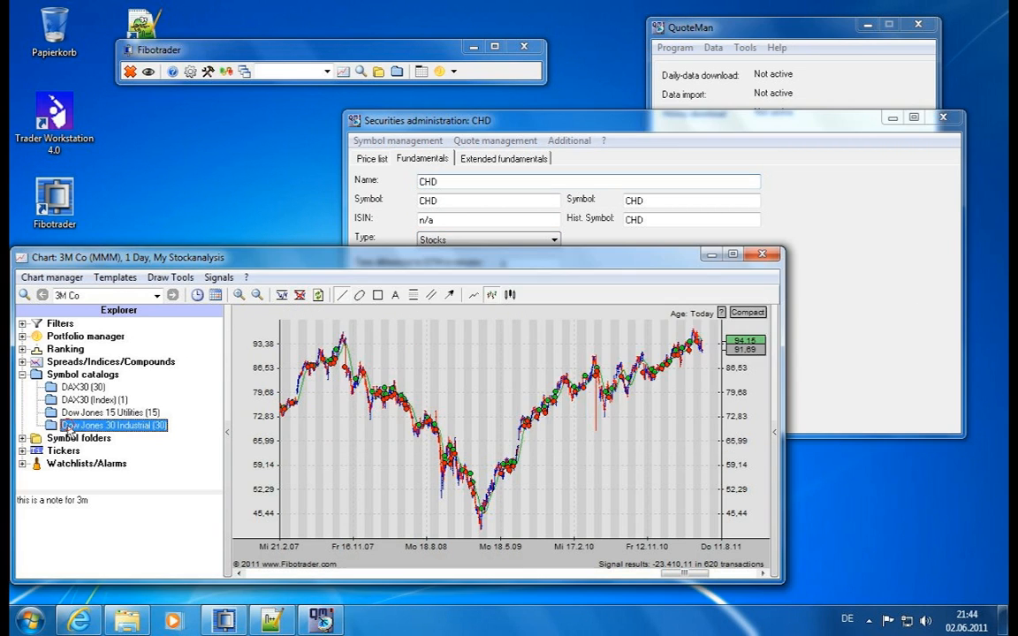
pyautogui.doubleClick(73, 426)
pyautogui.click(91, 439)
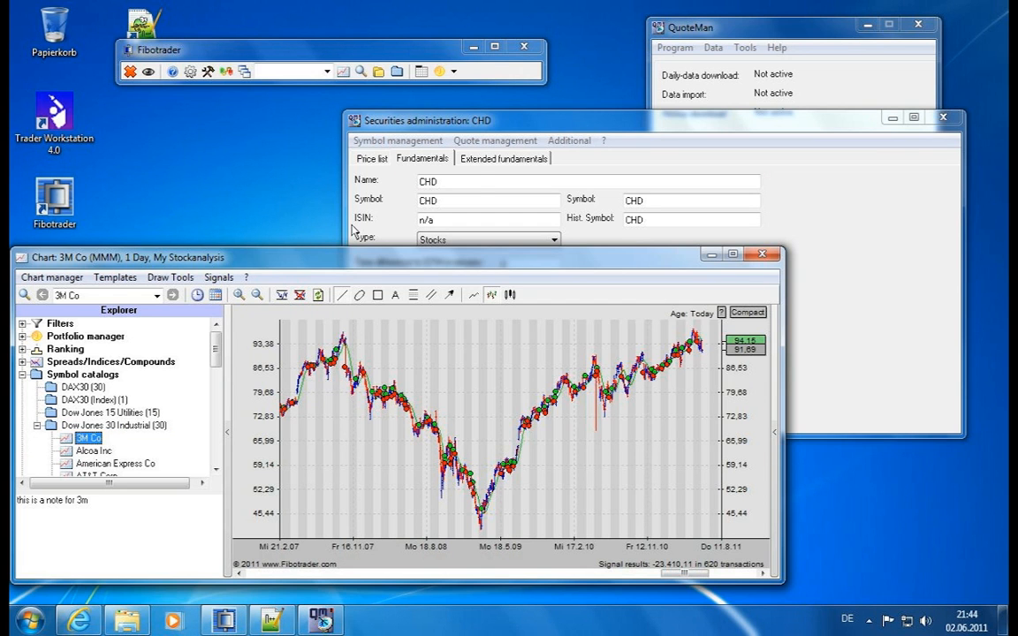
# Load 3M Co back into the securities administration from the last used symbols and show its price list.
pyautogui.click(608, 125)
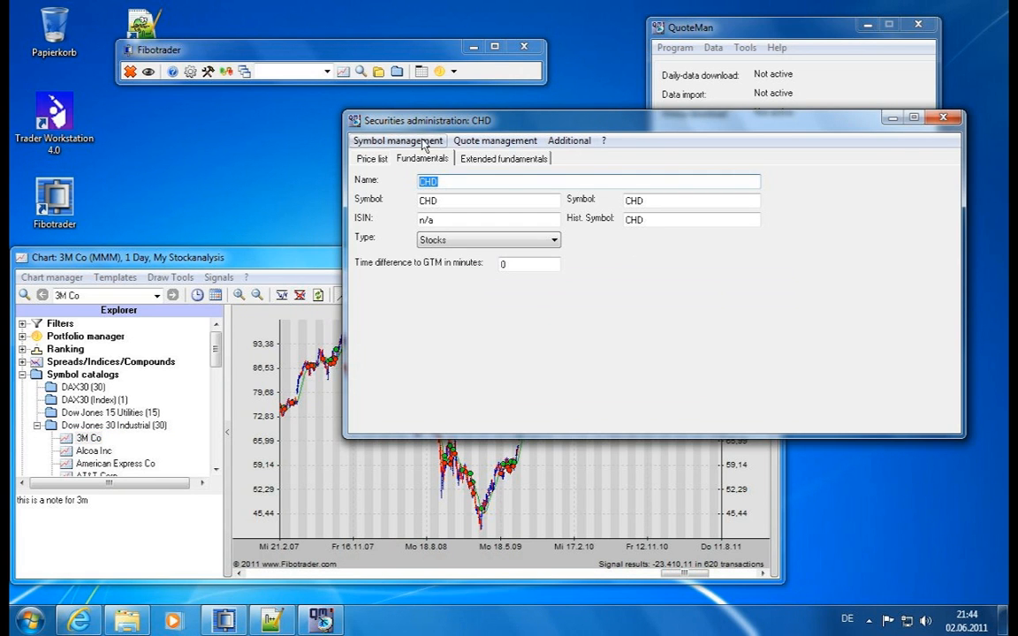
pyautogui.click(371, 159)
pyautogui.click(396, 141)
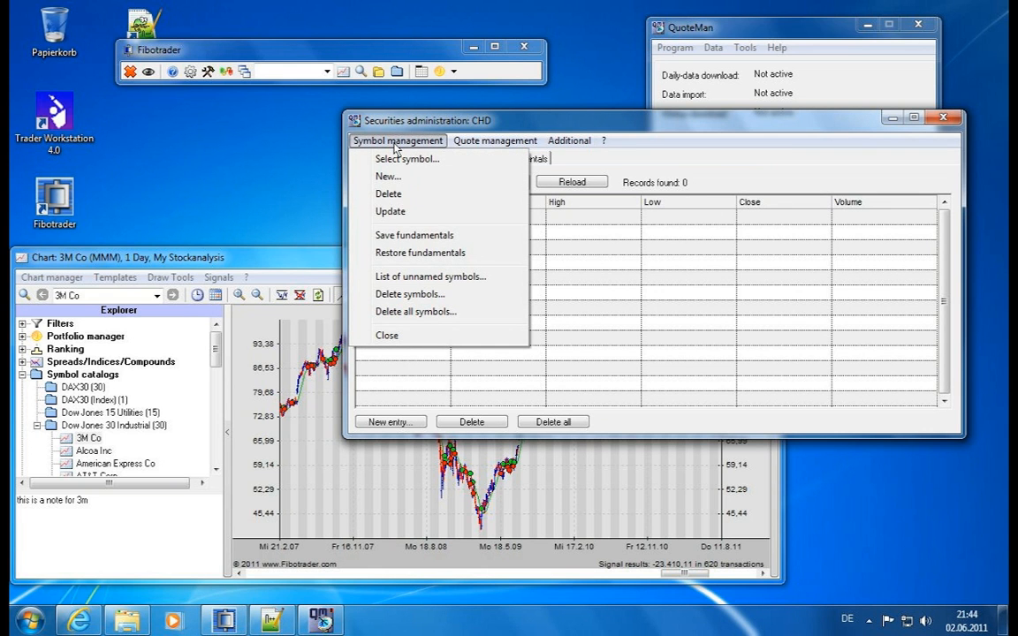
pyautogui.click(393, 143)
pyautogui.click(383, 141)
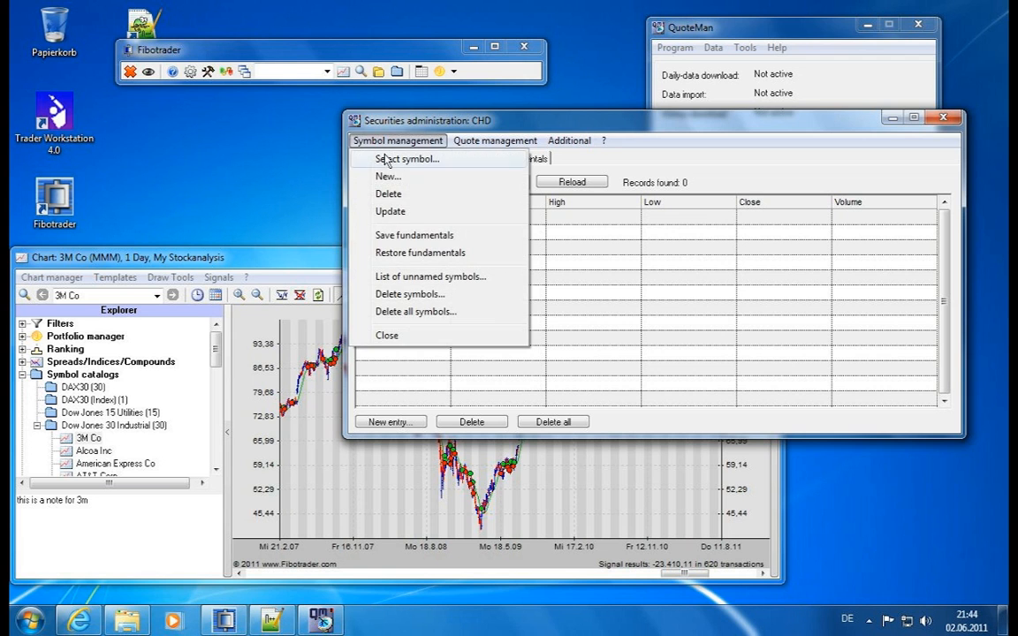
pyautogui.click(402, 159)
pyautogui.click(514, 281)
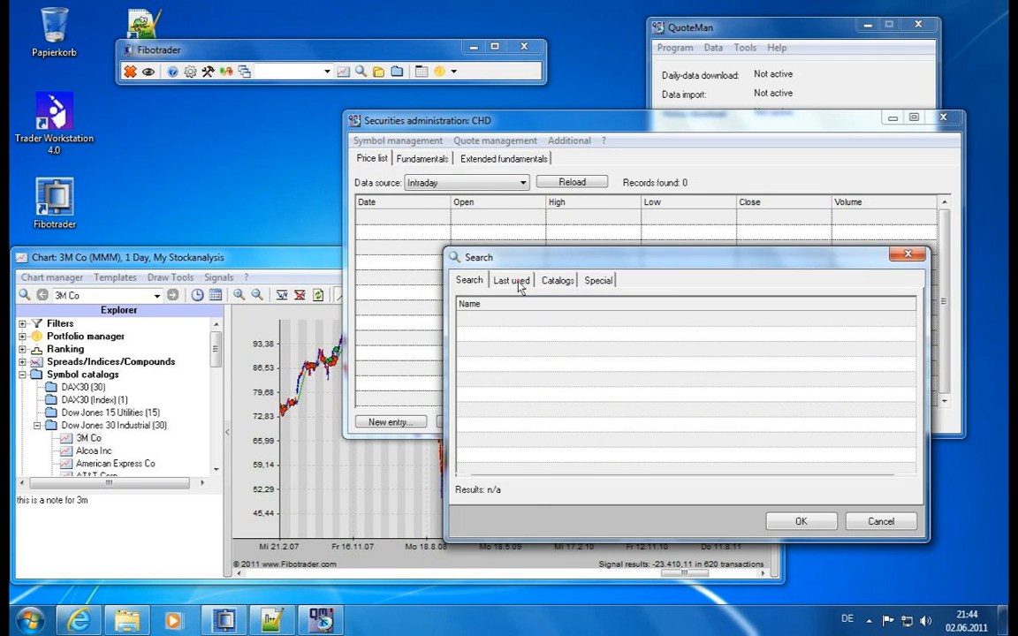
pyautogui.doubleClick(491, 317)
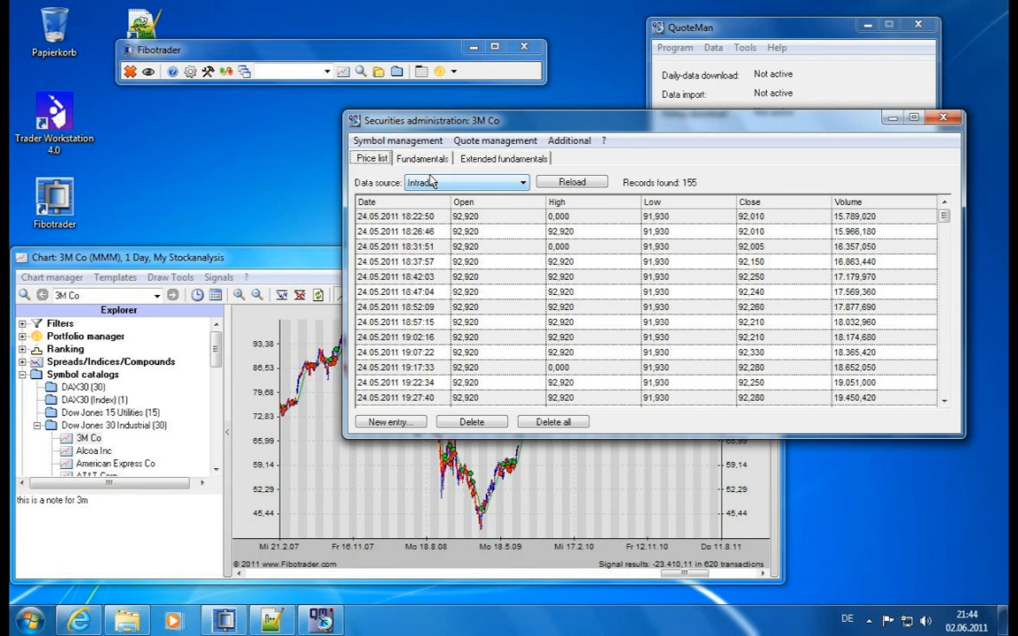
pyautogui.click(381, 158)
# Open the news for 3M Co and start a new news entry.
pyautogui.click(566, 141)
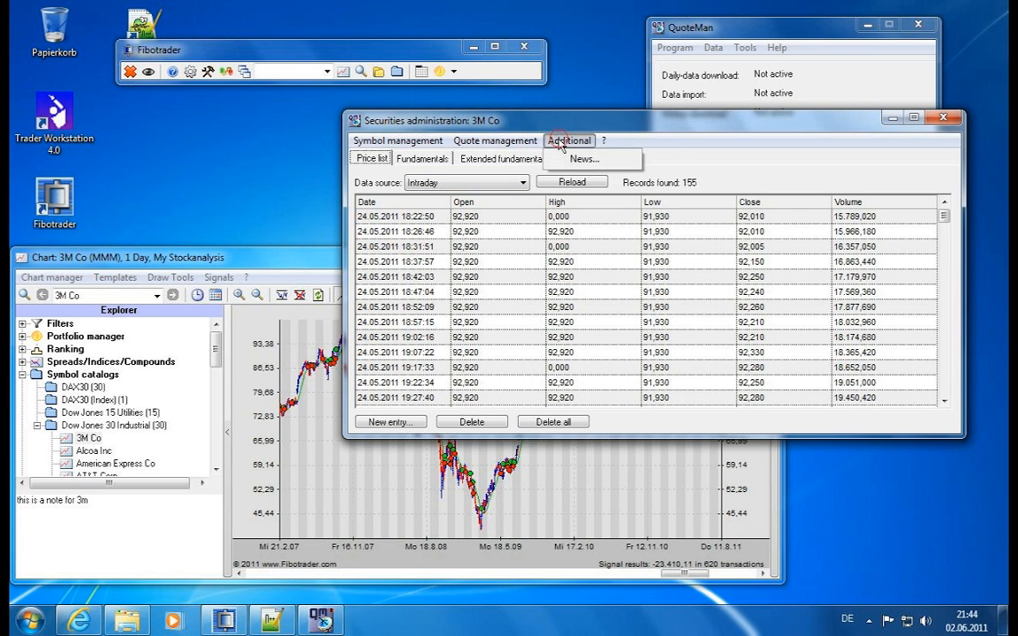
pyautogui.moveTo(501, 143)
pyautogui.moveTo(553, 144)
pyautogui.click(579, 160)
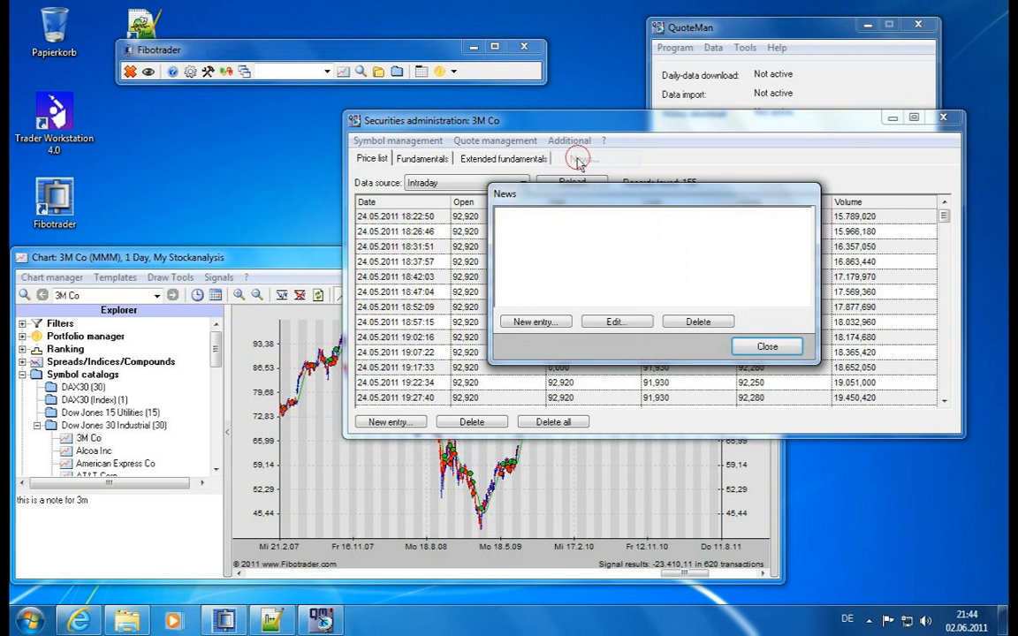
pyautogui.click(556, 322)
pyautogui.moveTo(582, 179); pyautogui.dragTo(656, 259)
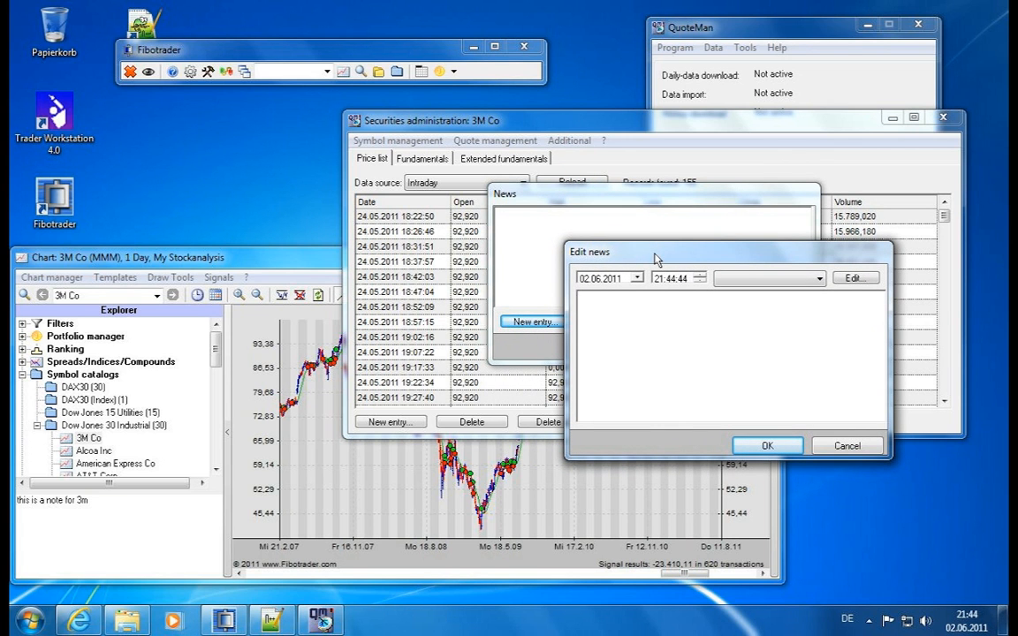
# Draft the text "I heard something great, should by at 50" for the news entry.
pyautogui.write('I heard something great, shou')
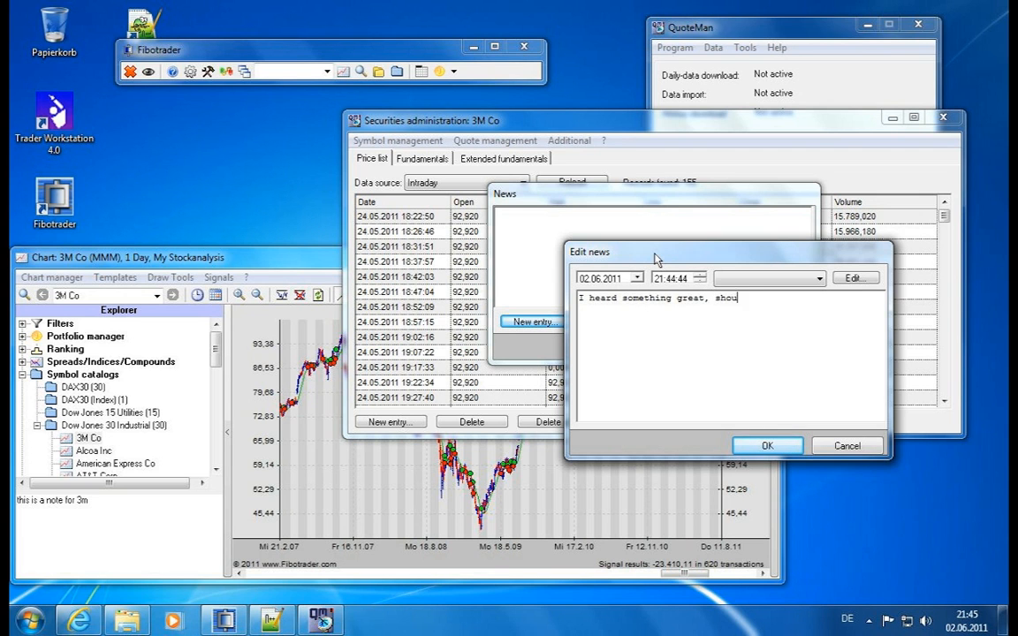
pyautogui.write('ld by atz 50')
pyautogui.press('BackSpace')
pyautogui.click(834, 324)
# Create the news category "Tech Stocks" and return to the news entry with it assigned.
pyautogui.click(824, 277)
pyautogui.click(840, 278)
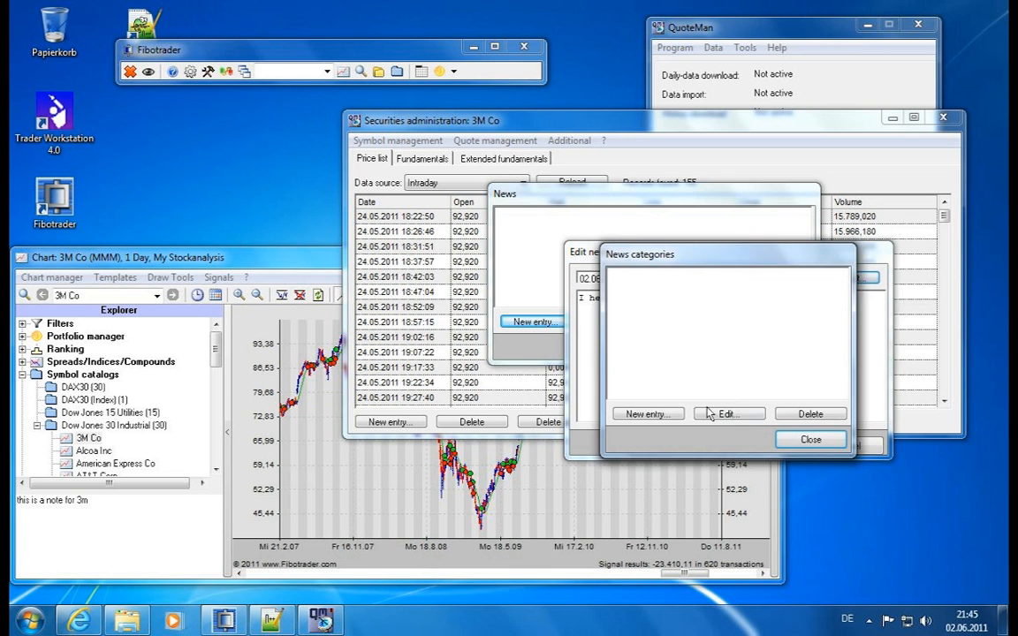
pyautogui.click(652, 413)
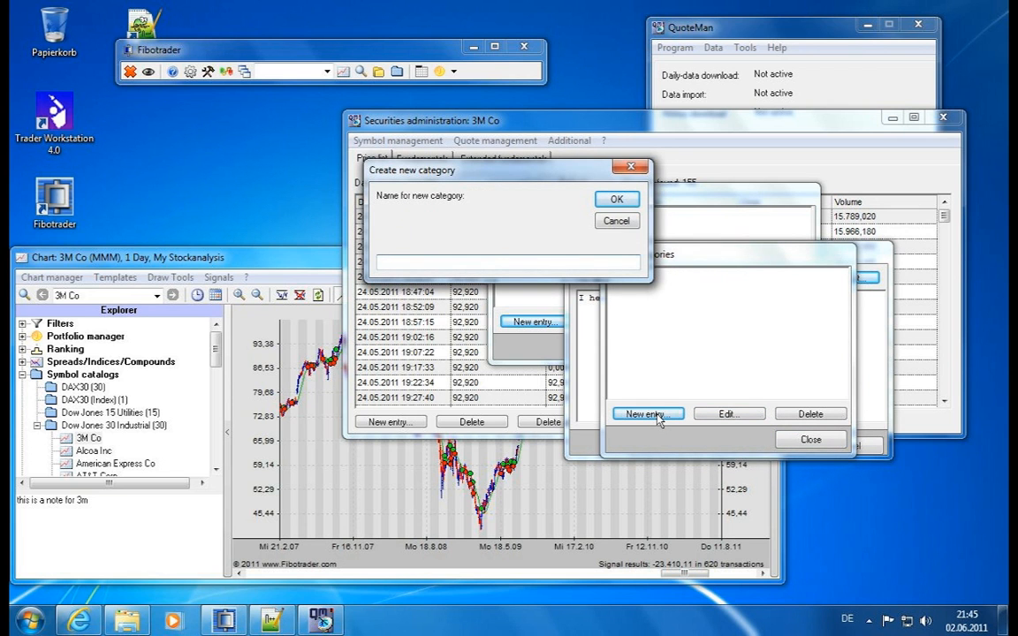
pyautogui.write('Tech Stocks')
pyautogui.click(616, 199)
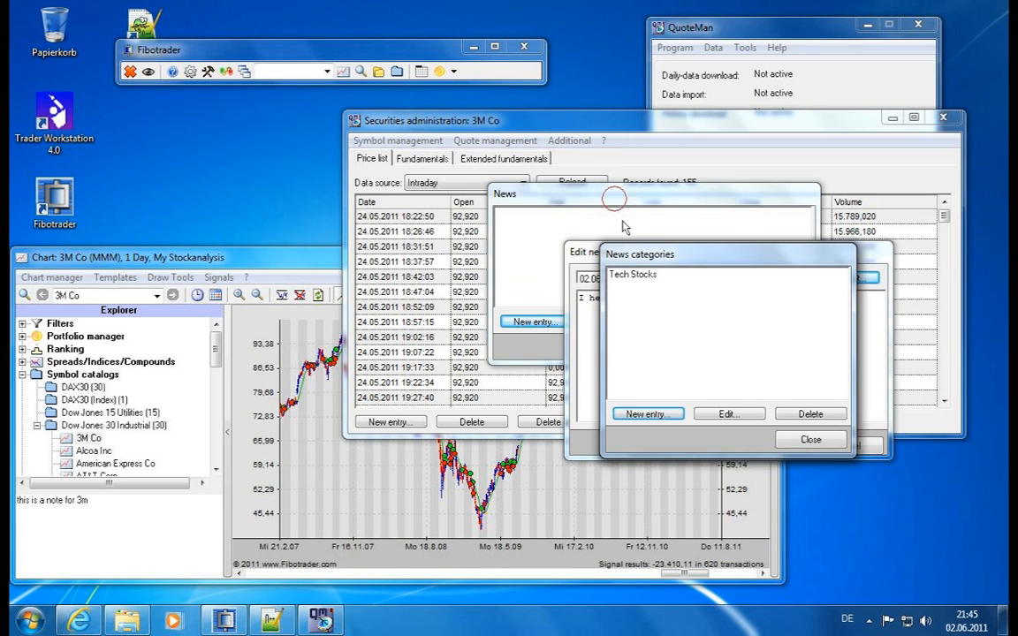
pyautogui.press('Escape')
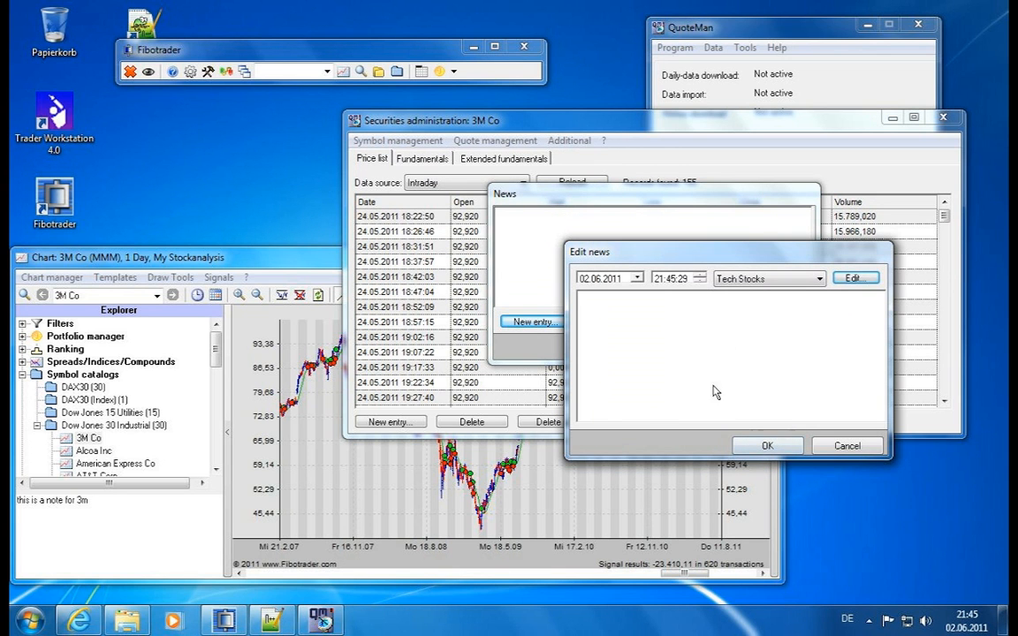
# Enter "I heard something great, should by at 50" as the Tech Stocks news text and save the entry.
pyautogui.moveTo(637, 255)
pyautogui.mouseDown()
pyautogui.moveTo(638, 330)
pyautogui.moveTo(644, 267)
pyautogui.mouseUp()
pyautogui.write('I heard something great, should by at 50')
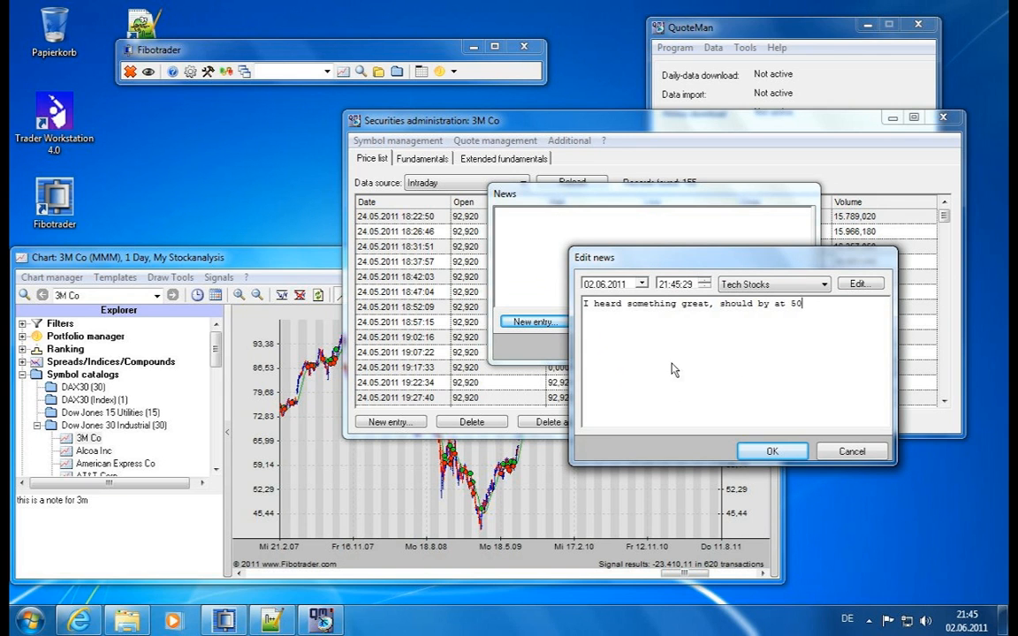
pyautogui.click(772, 452)
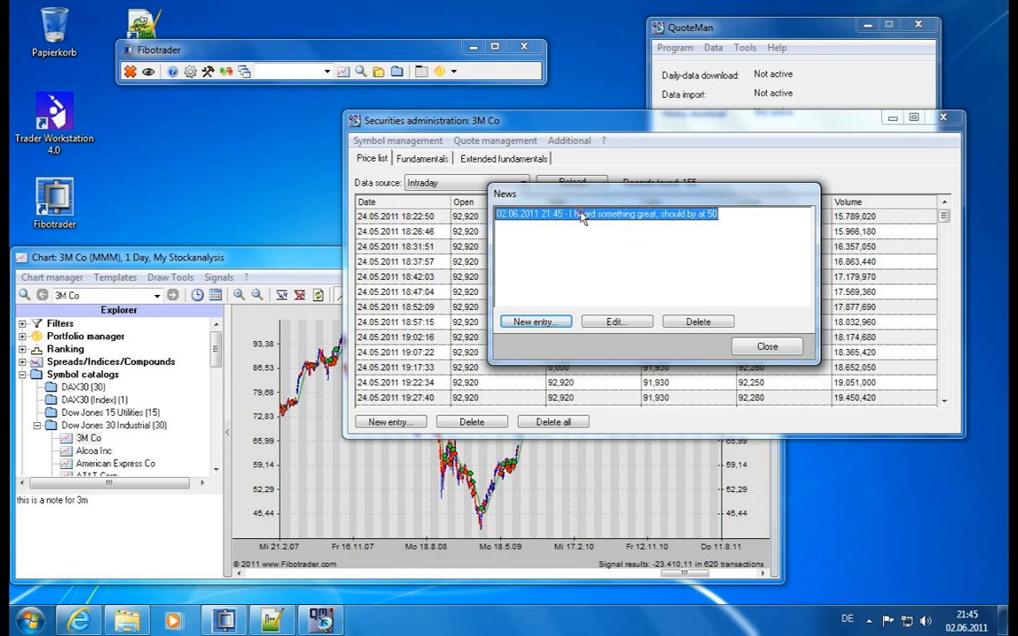
# Discard a second, blank news entry and close 3M Co's news and securities administration windows.
pyautogui.click(536, 322)
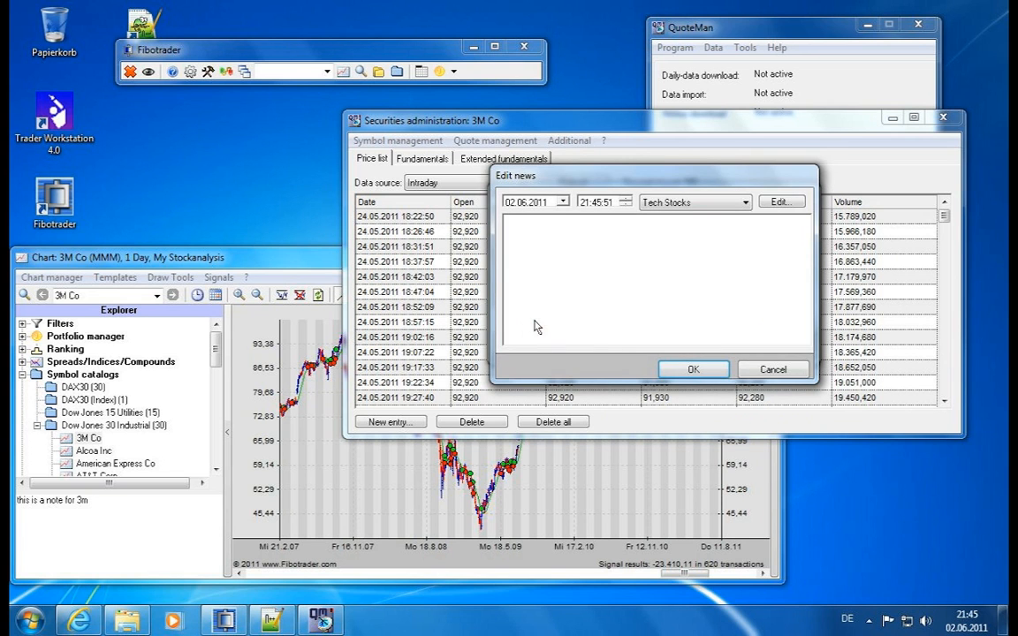
pyautogui.click(774, 369)
pyautogui.click(693, 291)
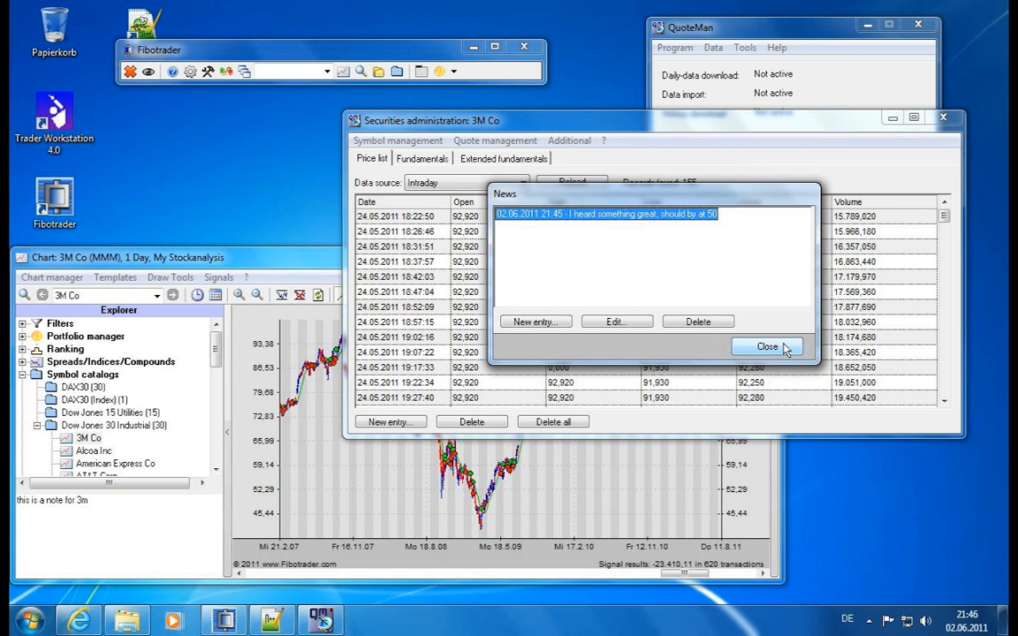
pyautogui.click(738, 349)
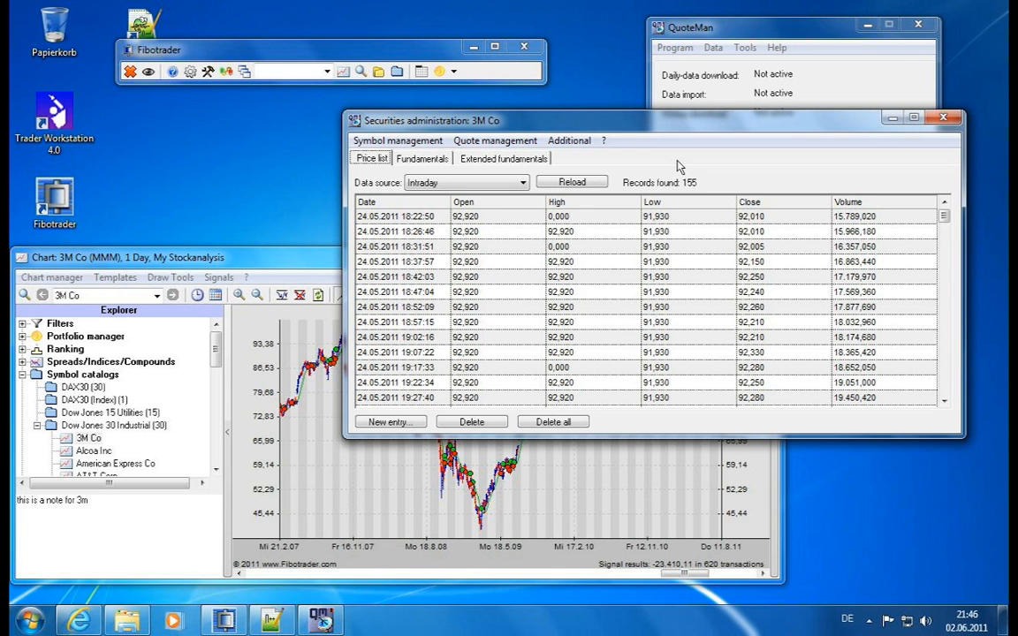
pyautogui.click(943, 117)
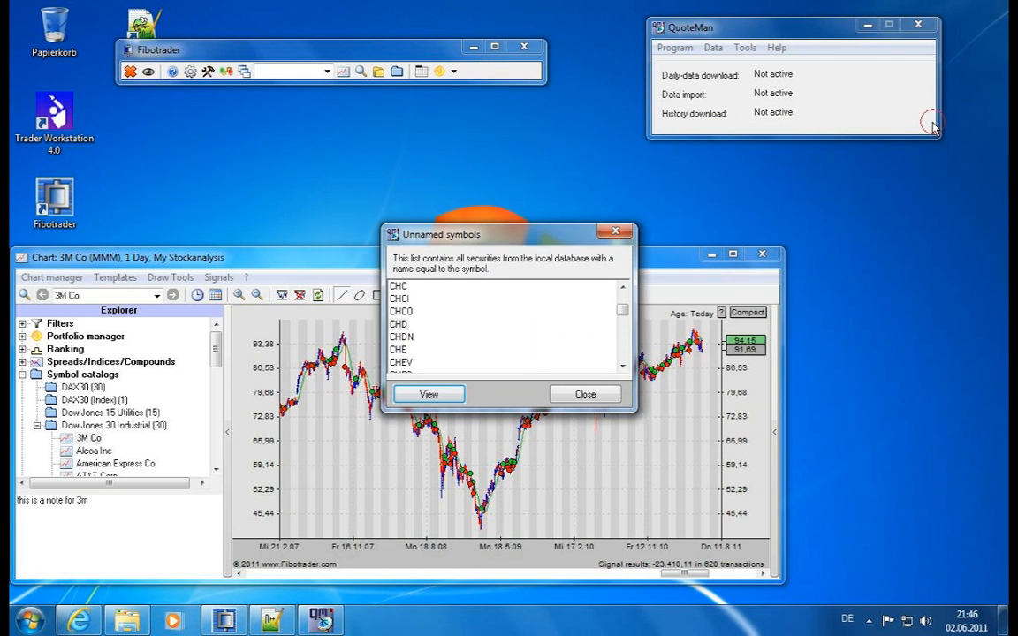